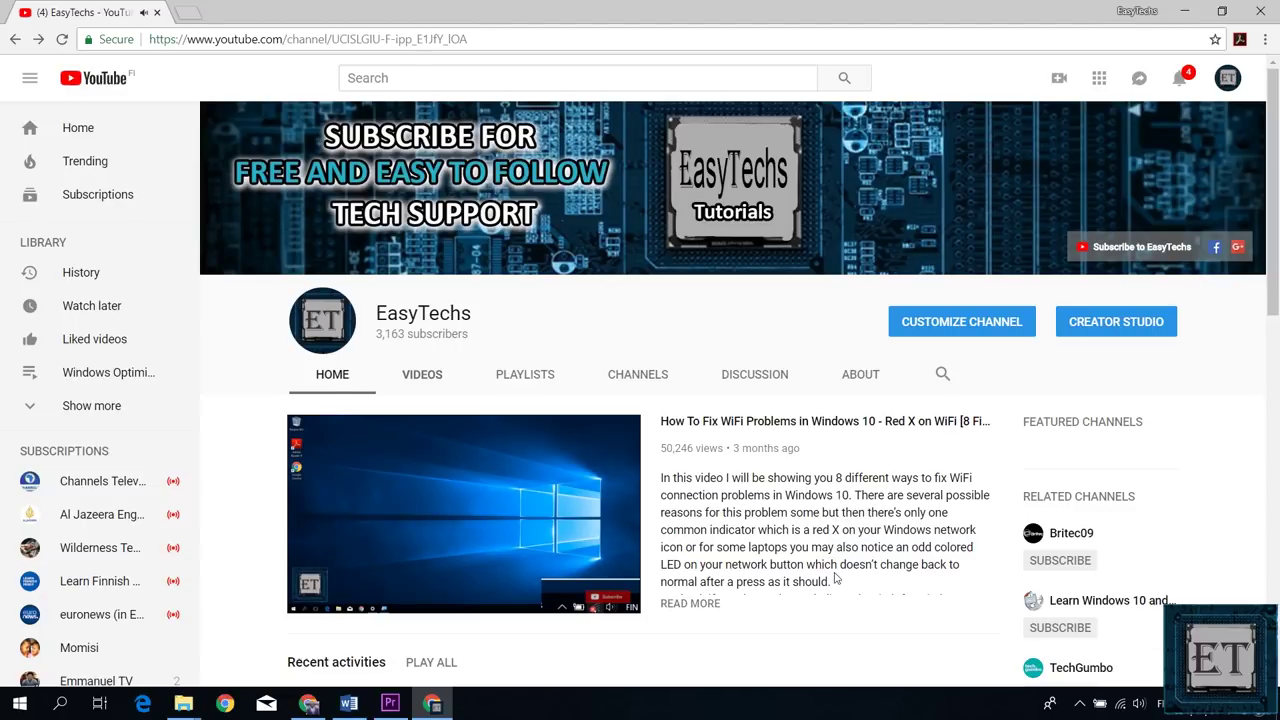
Boot Windows 10 (on /dev/sda1) from the GRUB menu and sign in with the account password.
scroll(834, 576, down, 3)
scroll(820, 548, down, 1)
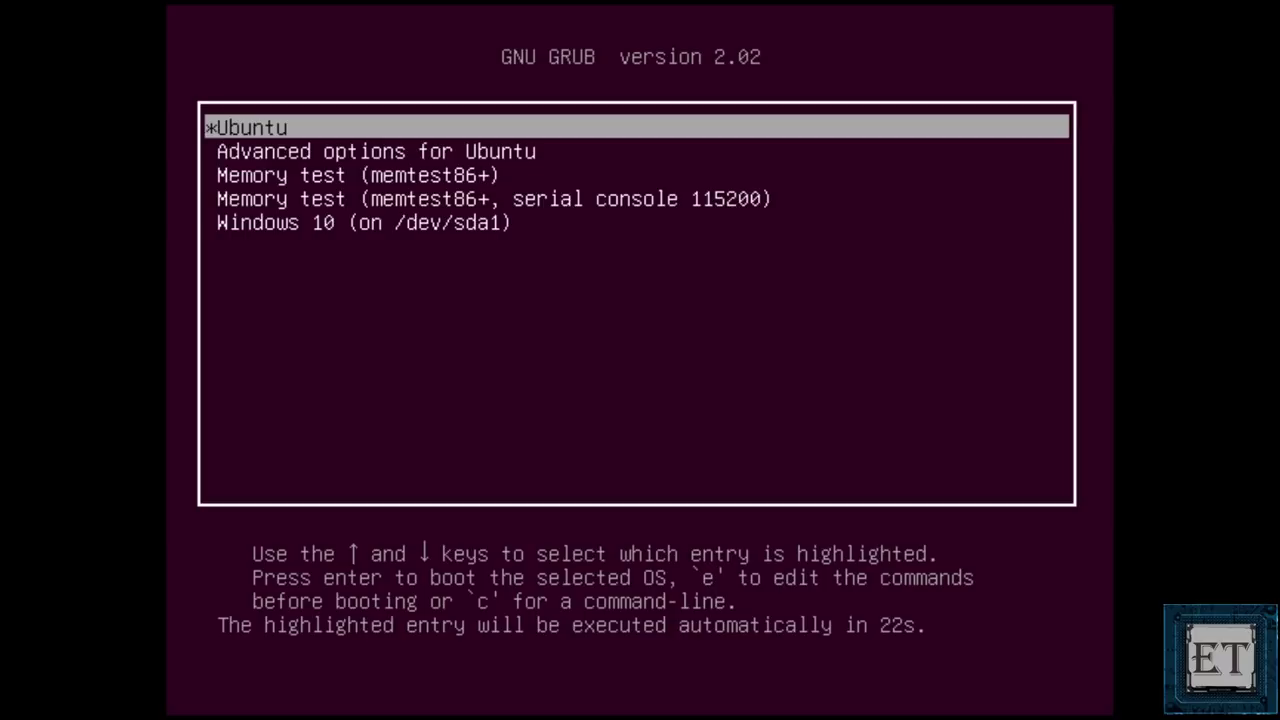
key(Down)
key(Down)
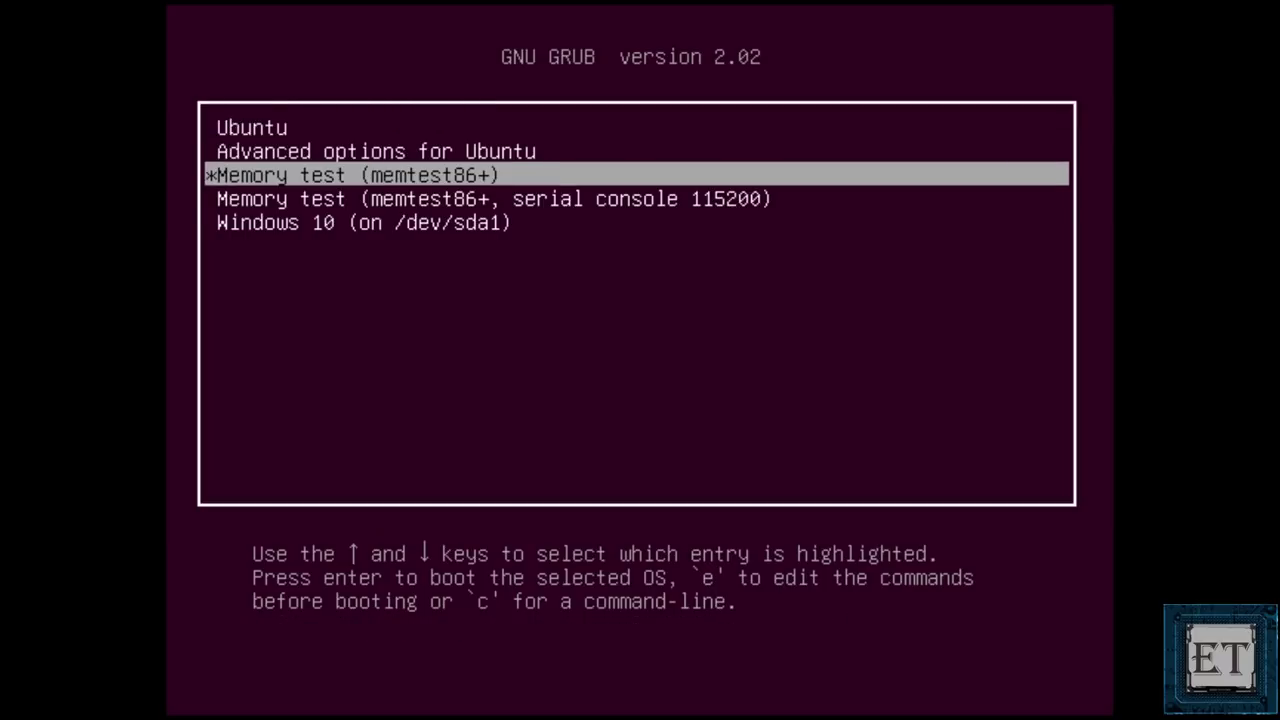
key(Down)
key(Down)
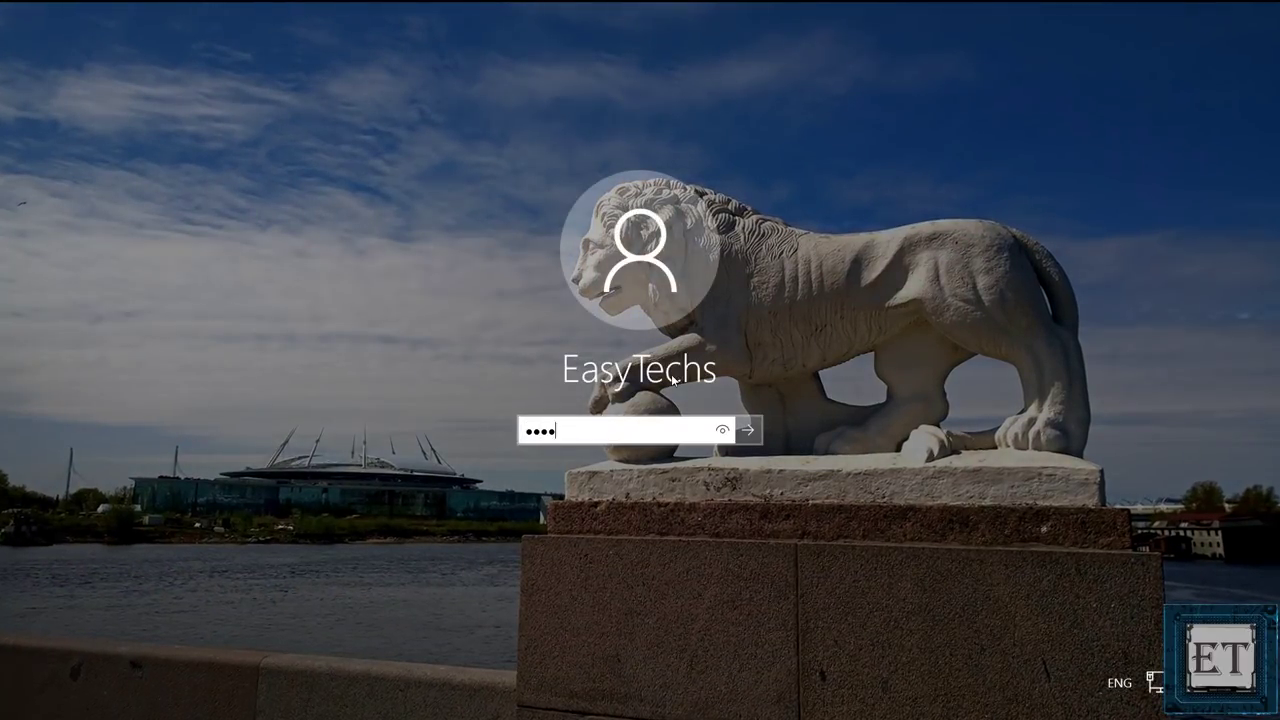
key(Return)
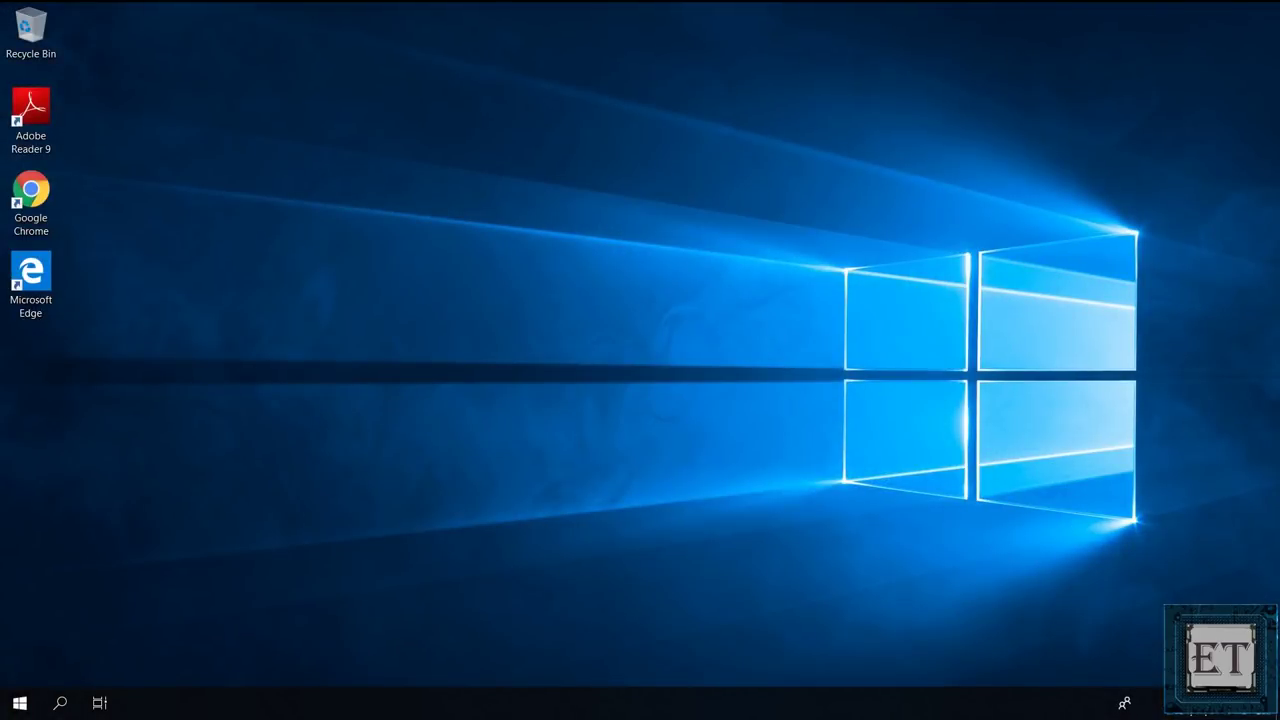
Launch Disk Management from the Win+X menu and select the 47.04 GB partition.
right_click(30, 704)
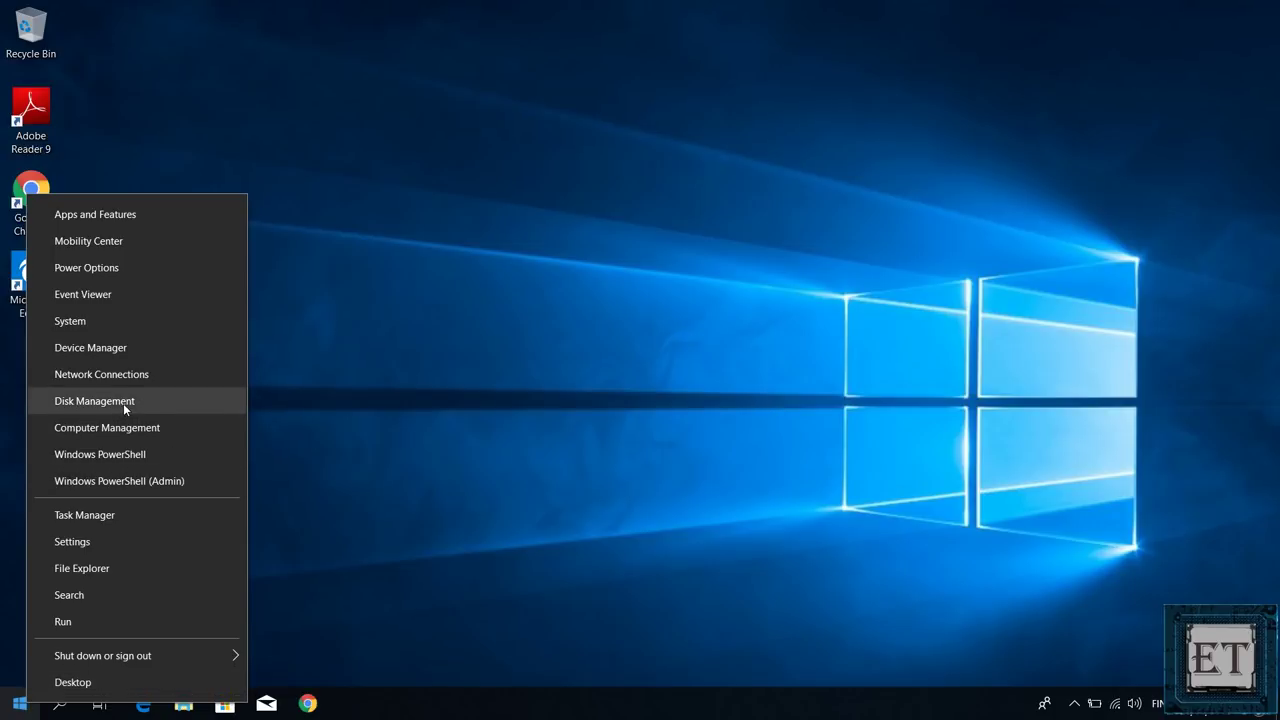
click(94, 401)
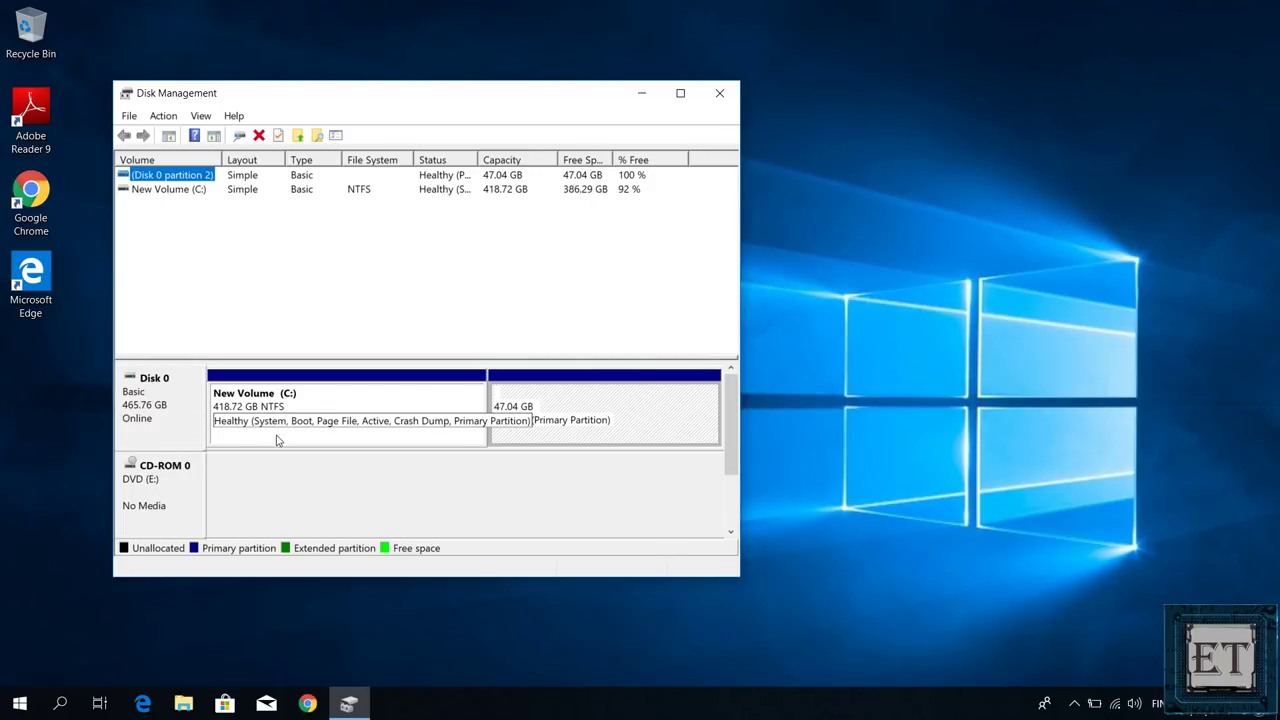
click(557, 423)
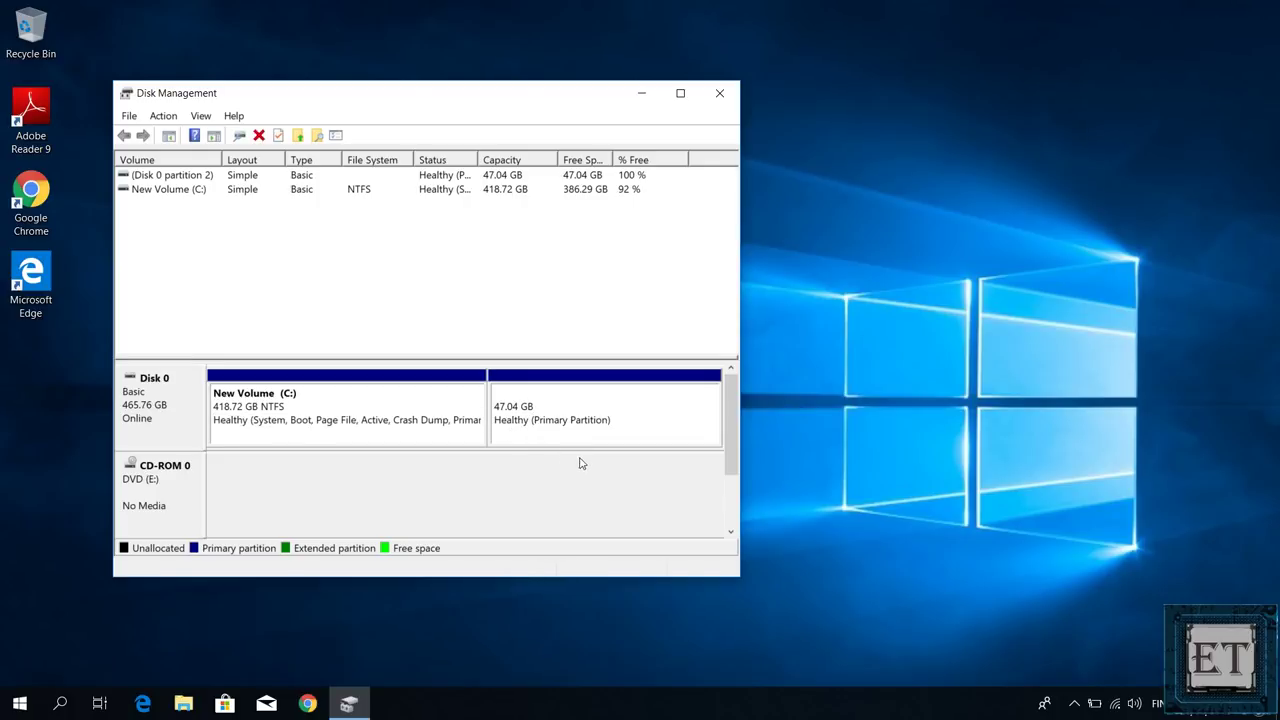
click(582, 421)
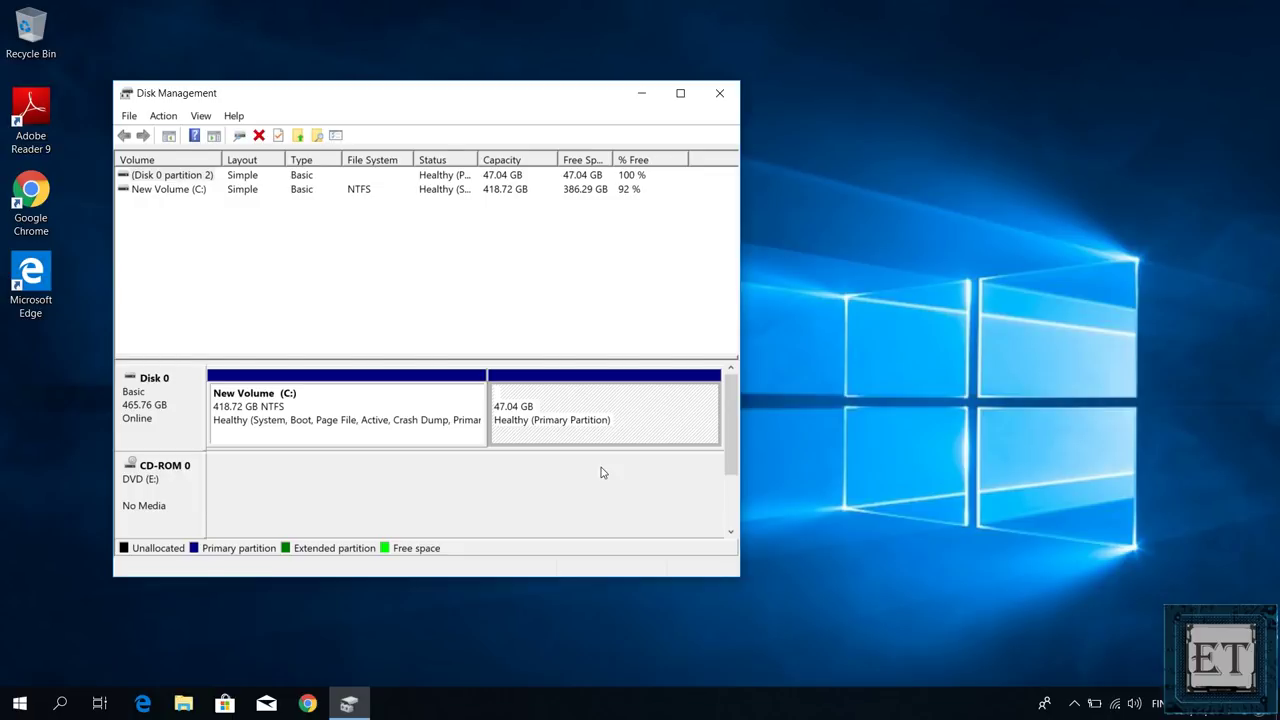
right_click(595, 434)
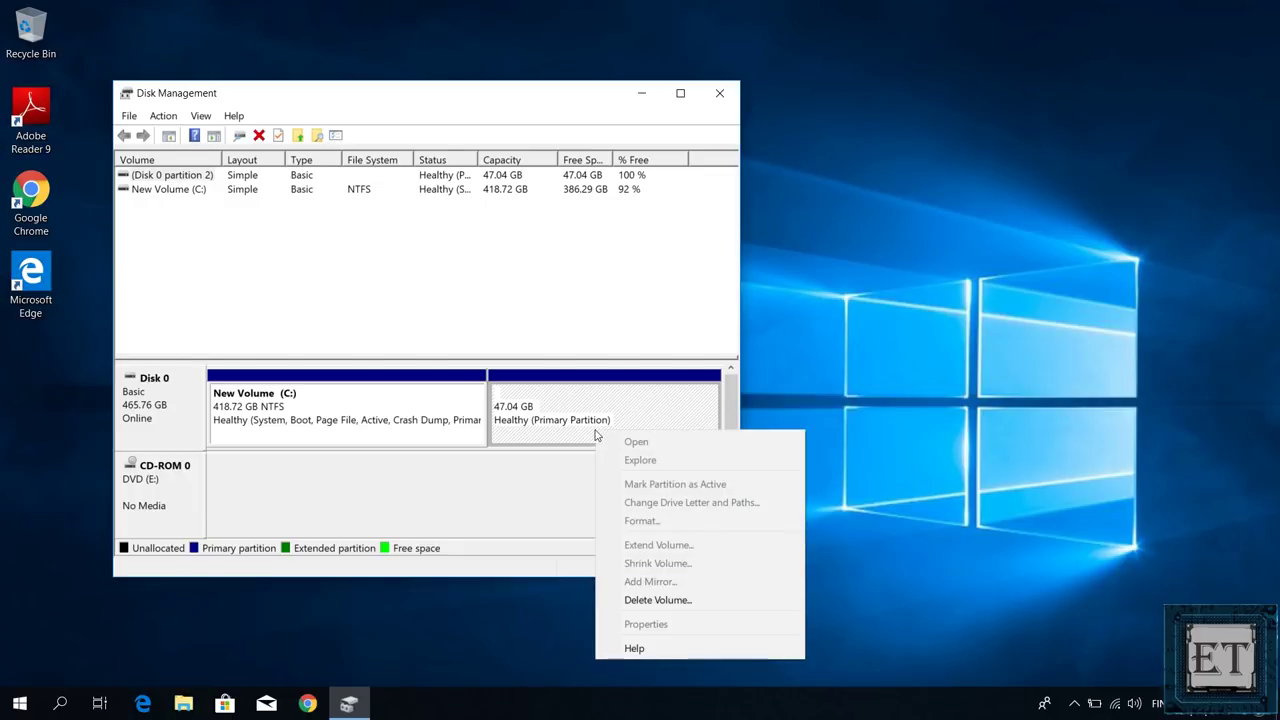
Delete the 47.04 GB volume, then its extended partition, leaving 47.04 GB unallocated.
click(656, 602)
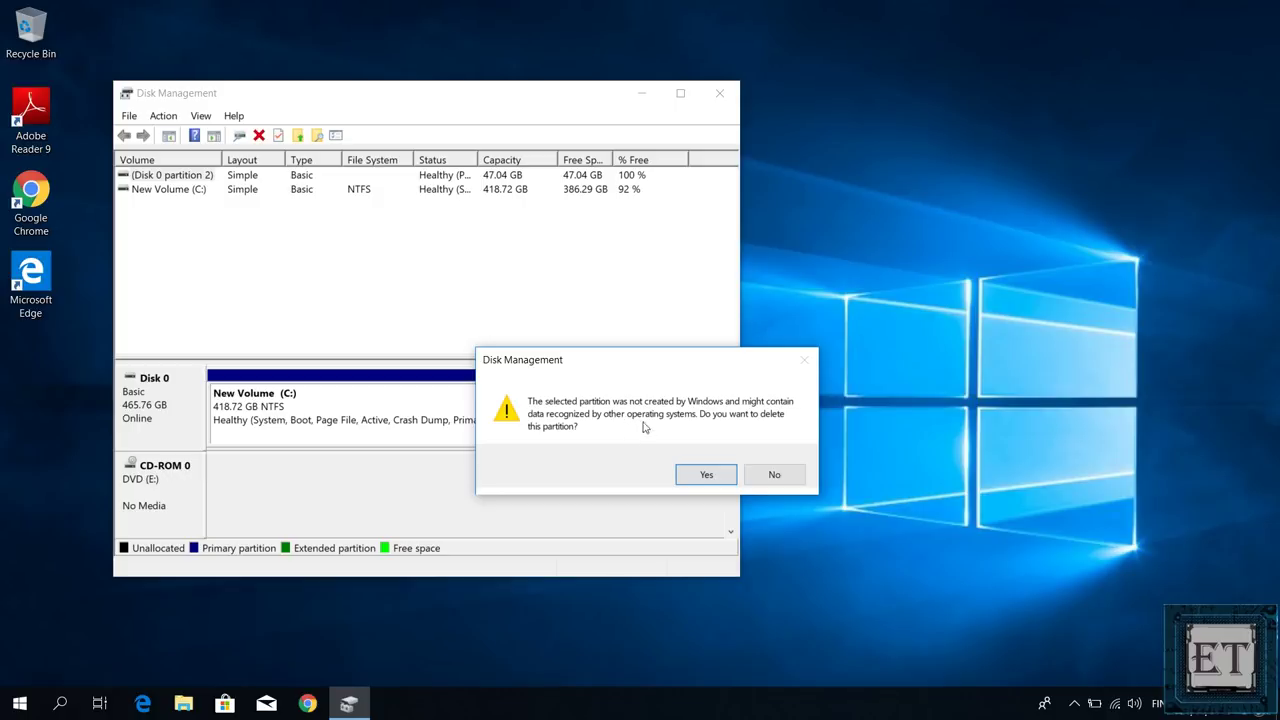
click(704, 476)
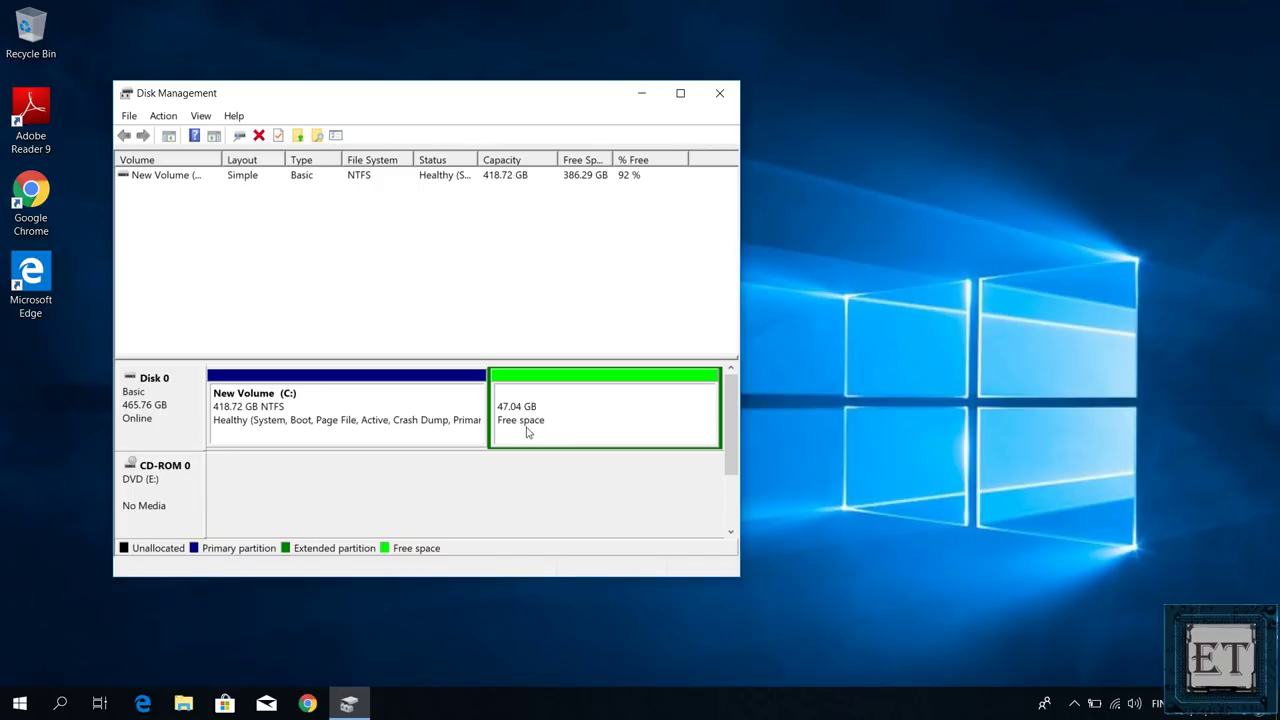
right_click(586, 431)
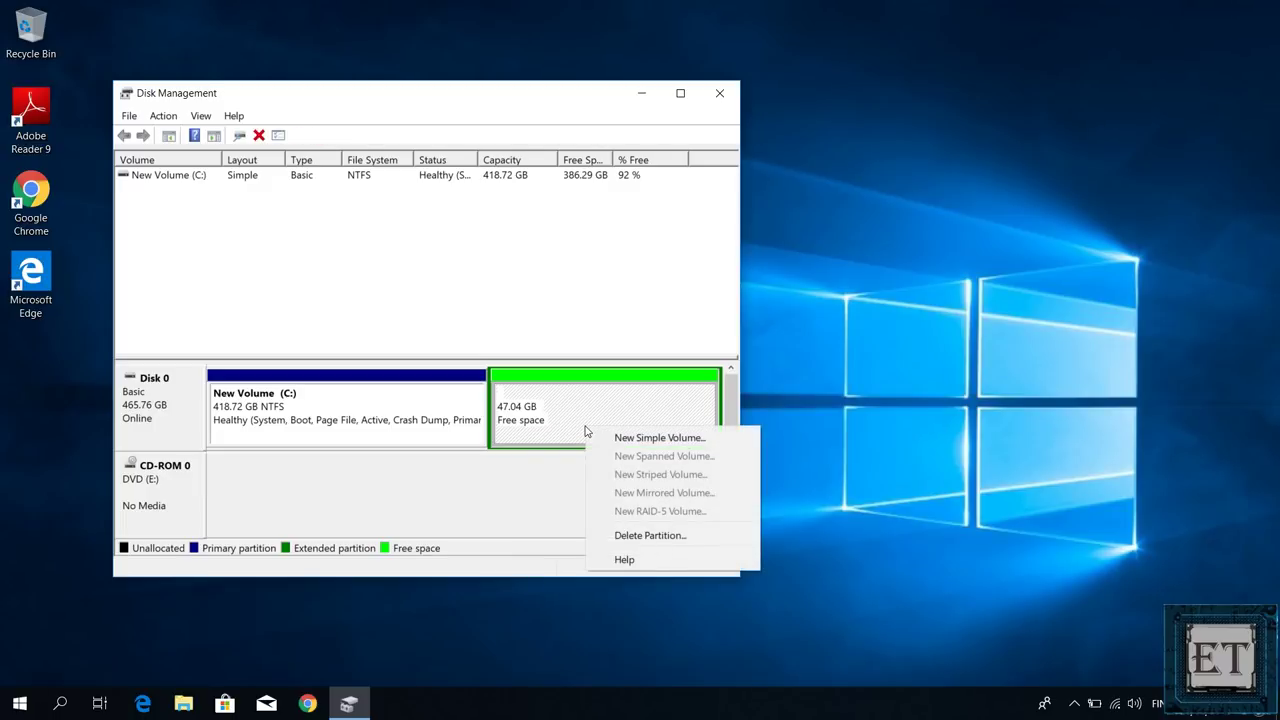
click(646, 536)
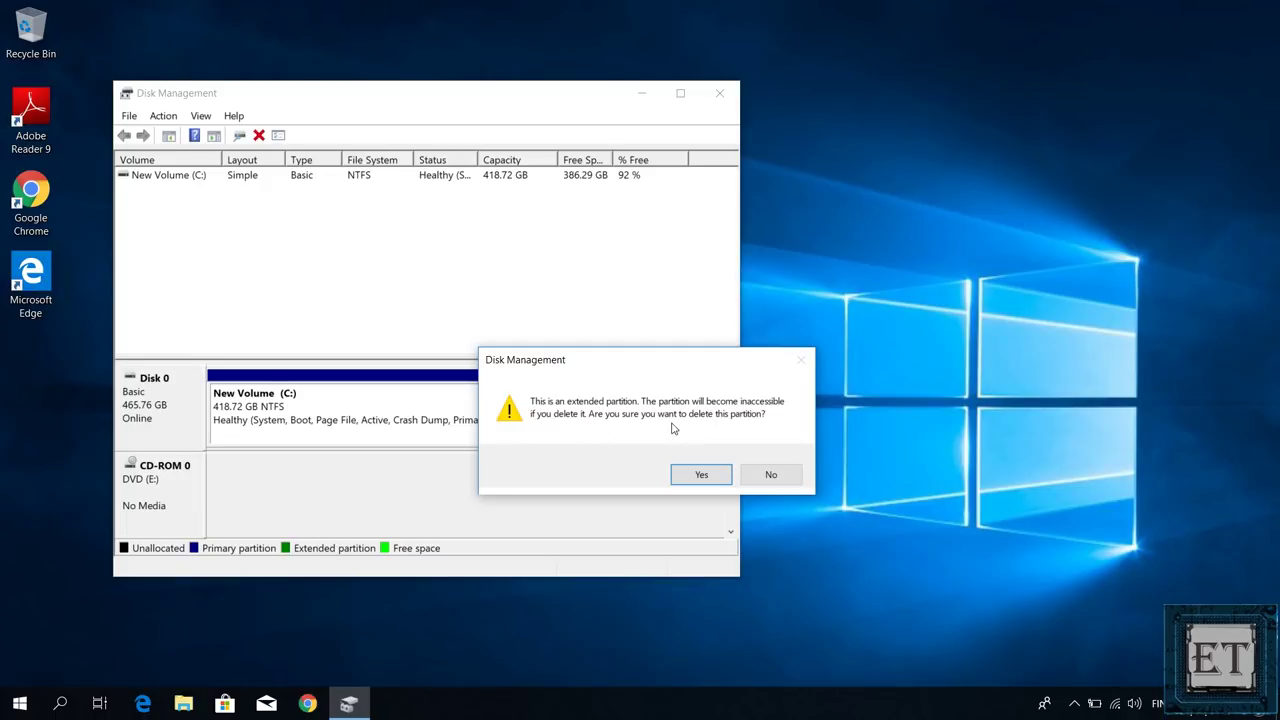
click(700, 476)
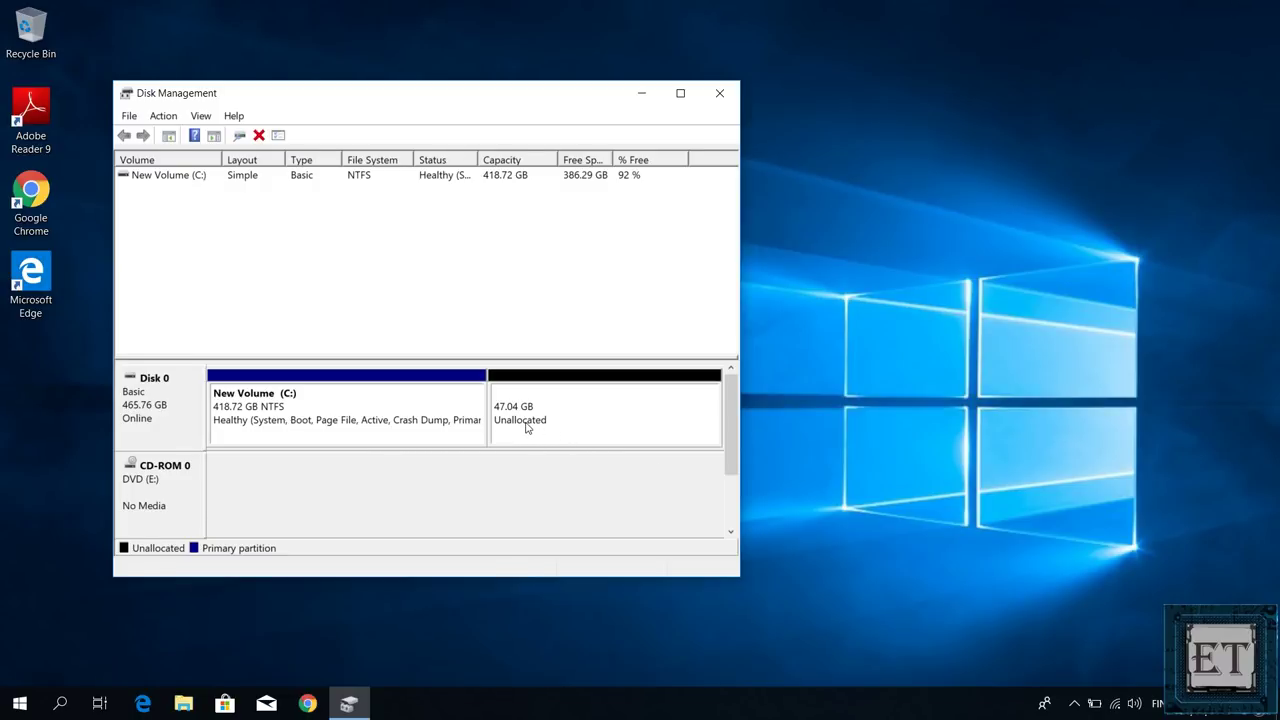
Extend C: by all 48164 MB of unallocated space to fill the 465.76 GB disk, then close Disk Management.
right_click(415, 396)
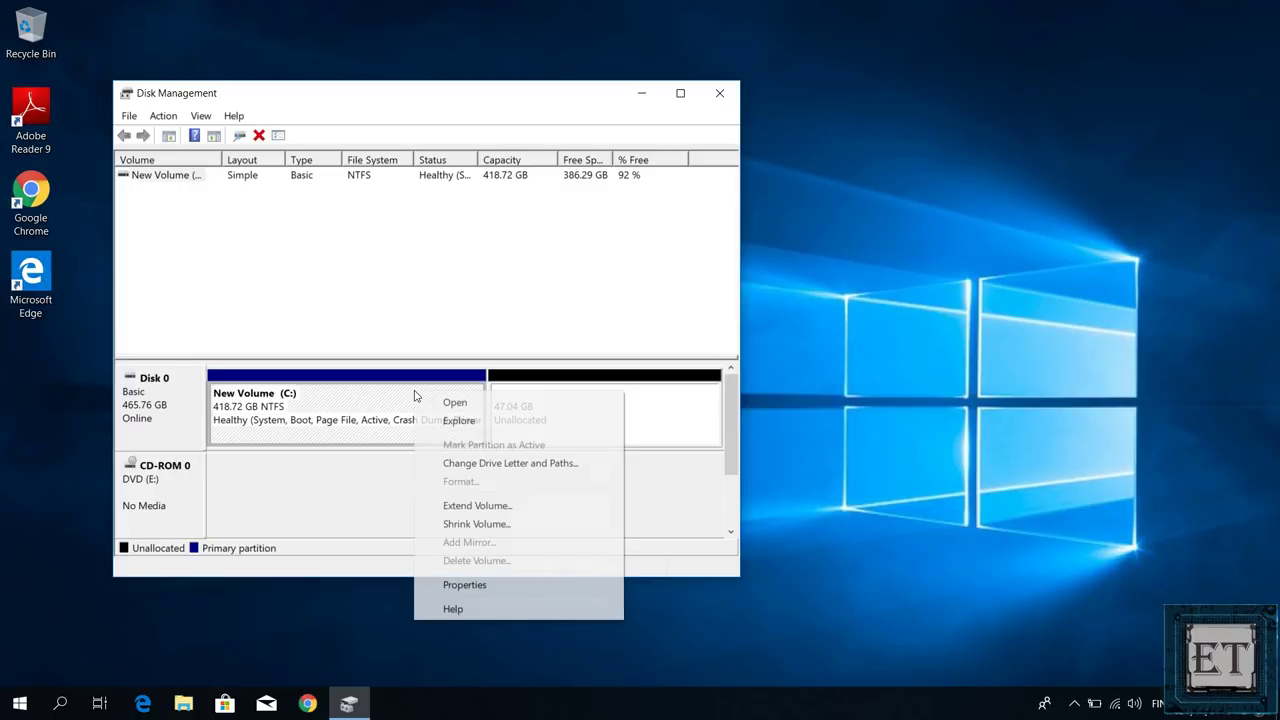
click(478, 508)
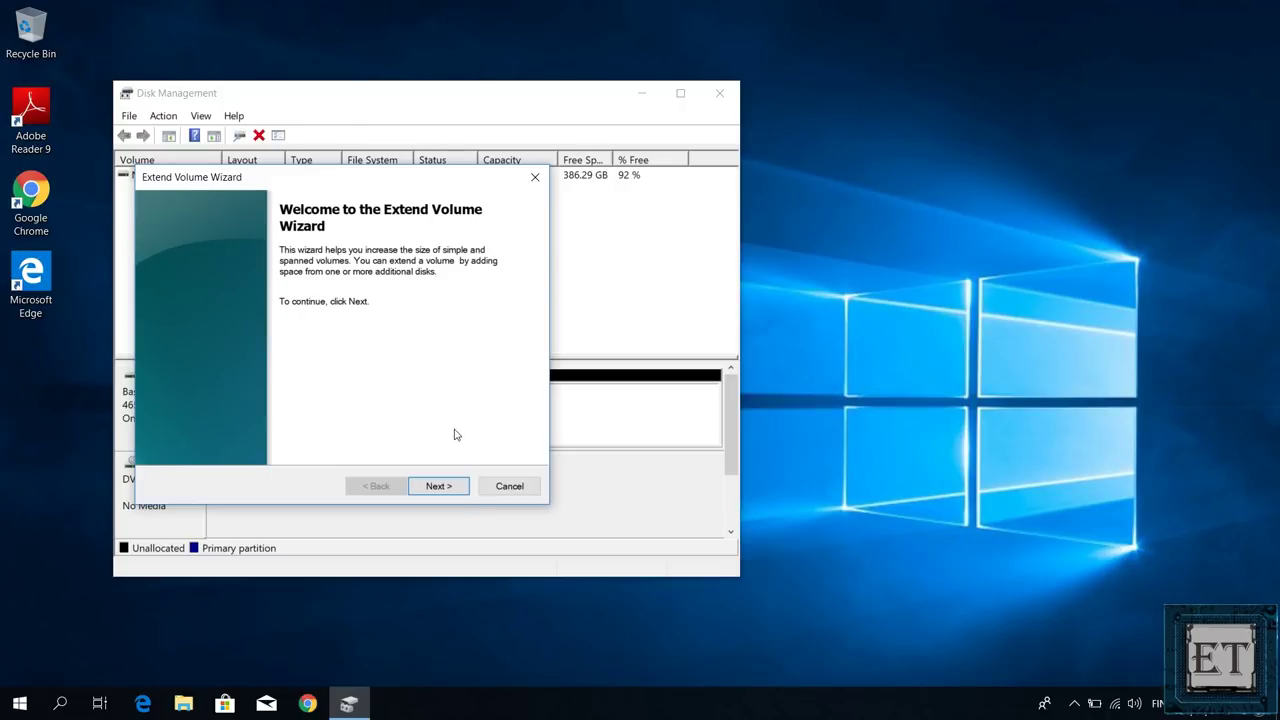
click(438, 486)
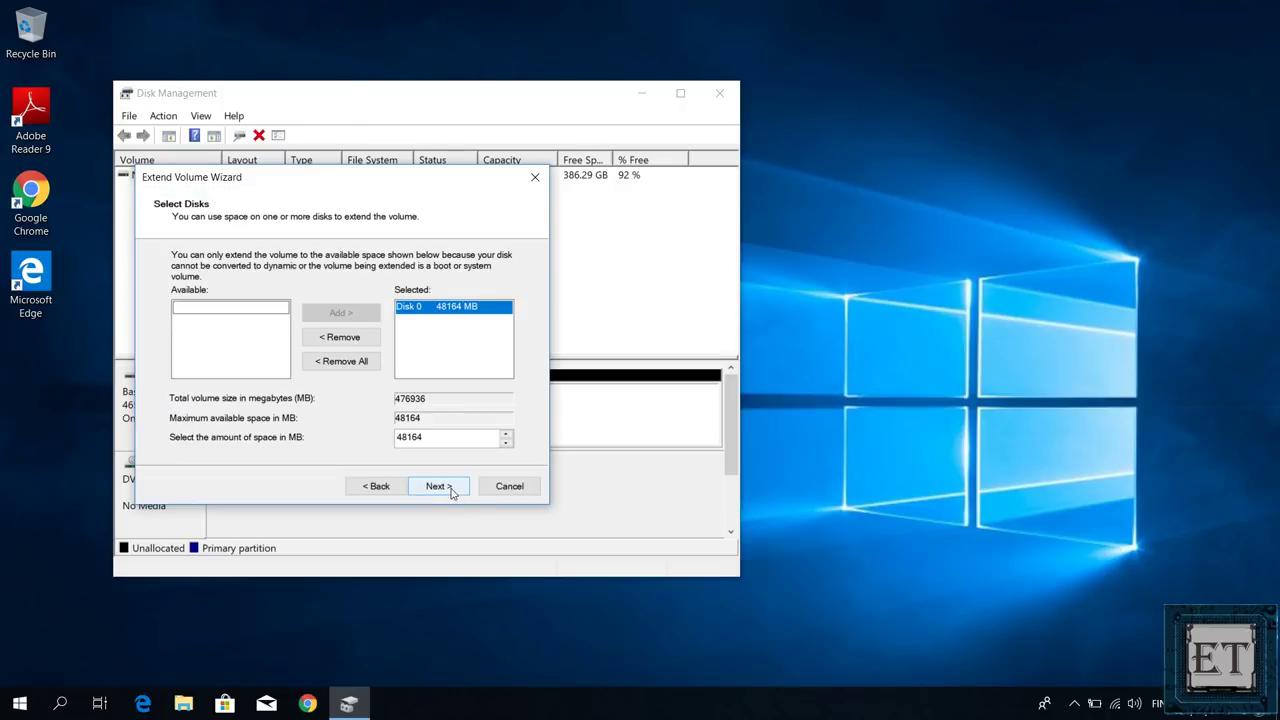
click(438, 486)
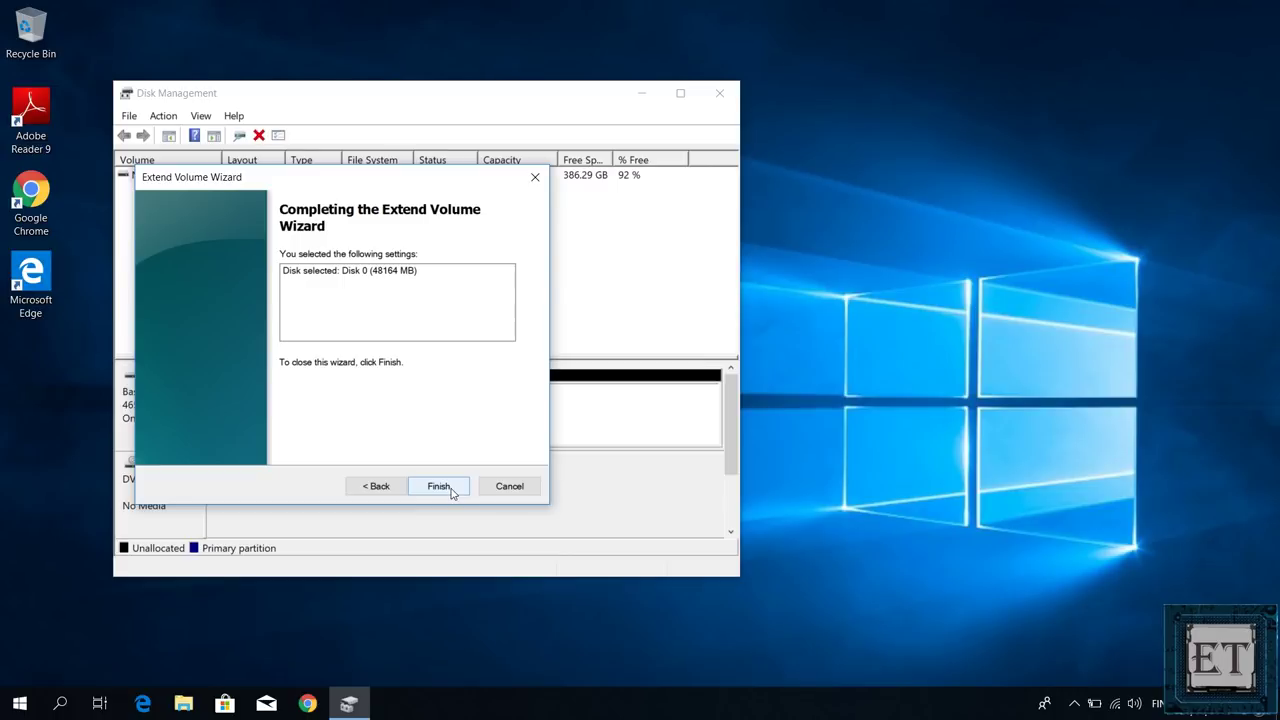
click(441, 489)
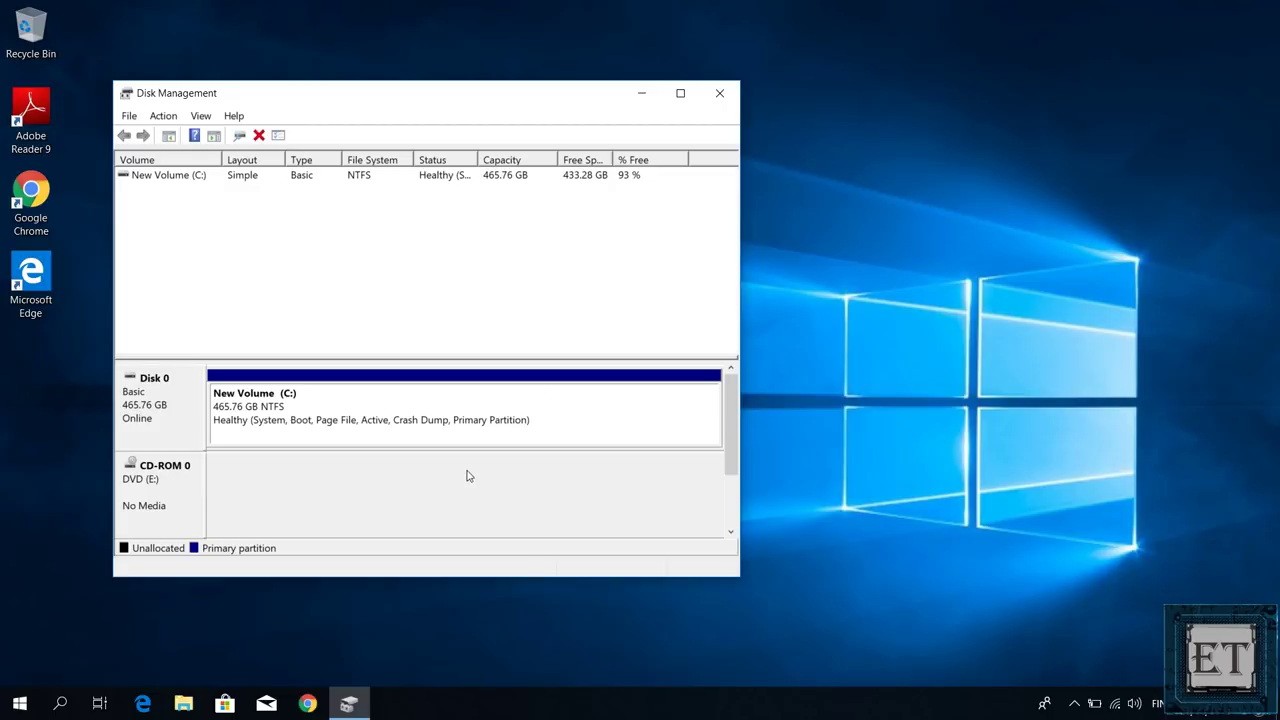
click(719, 94)
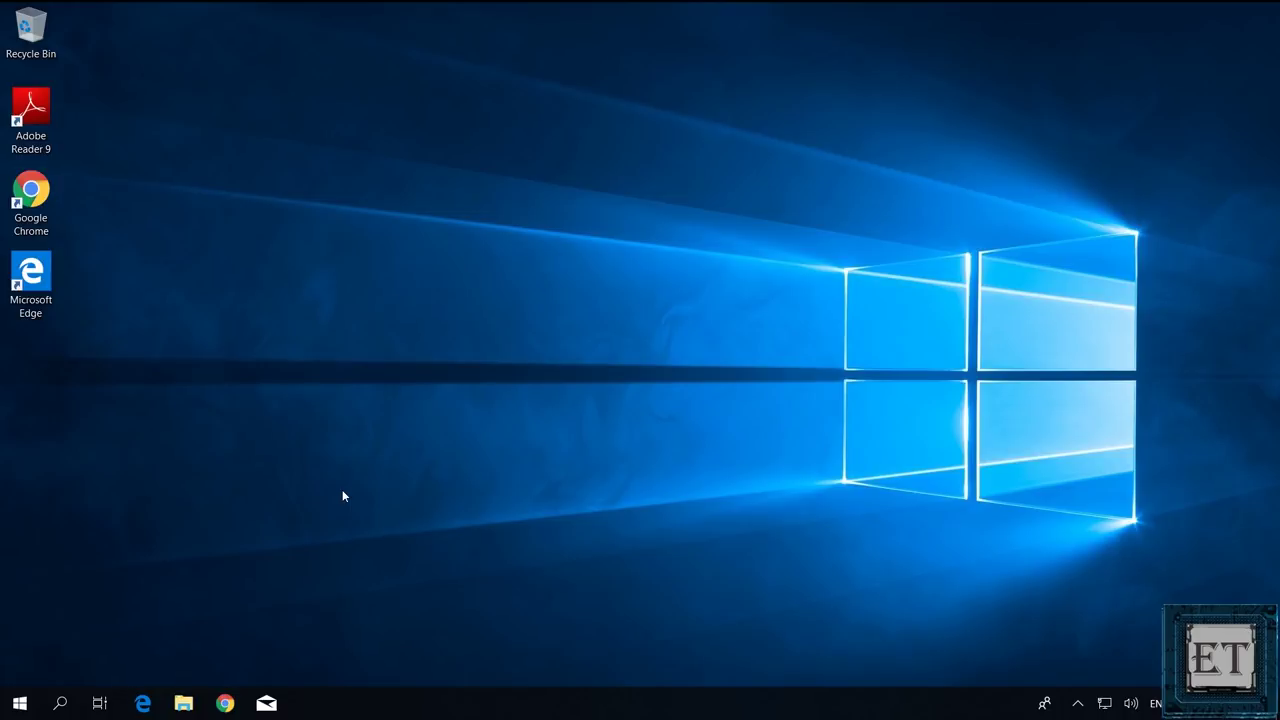
Shift-restart Windows from the Start menu's Power options into the recovery screen.
click(20, 703)
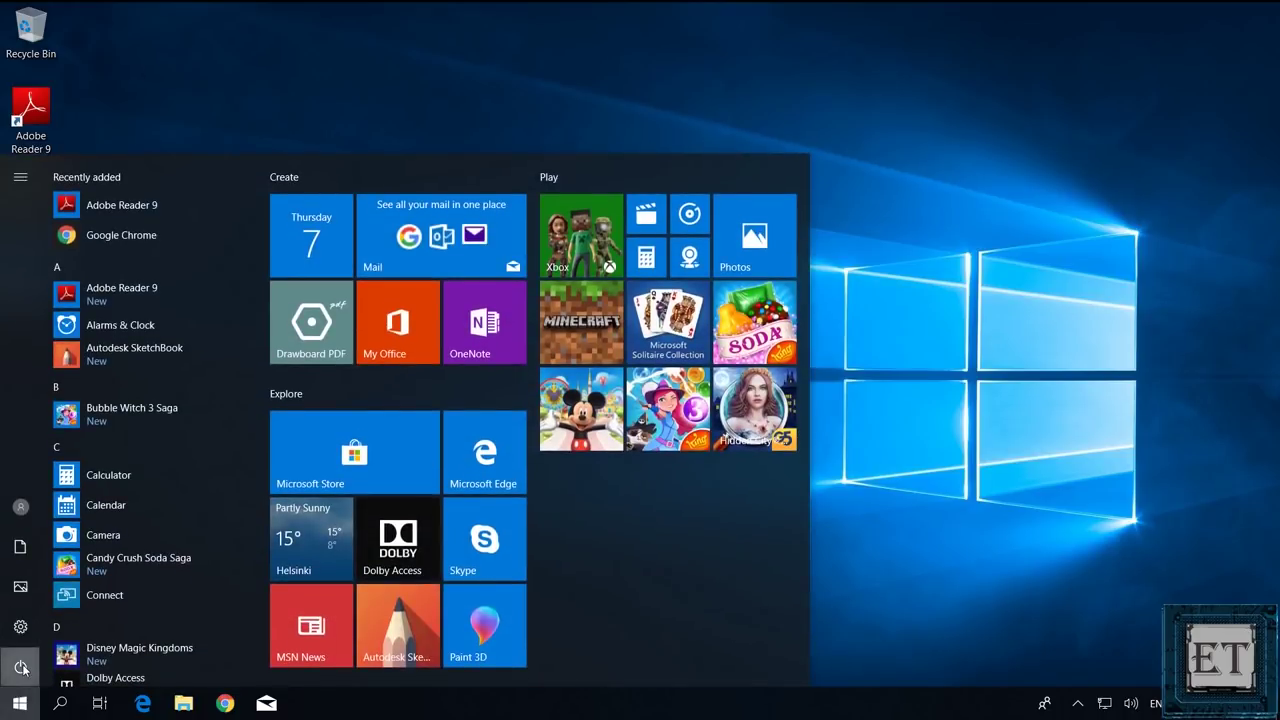
click(20, 668)
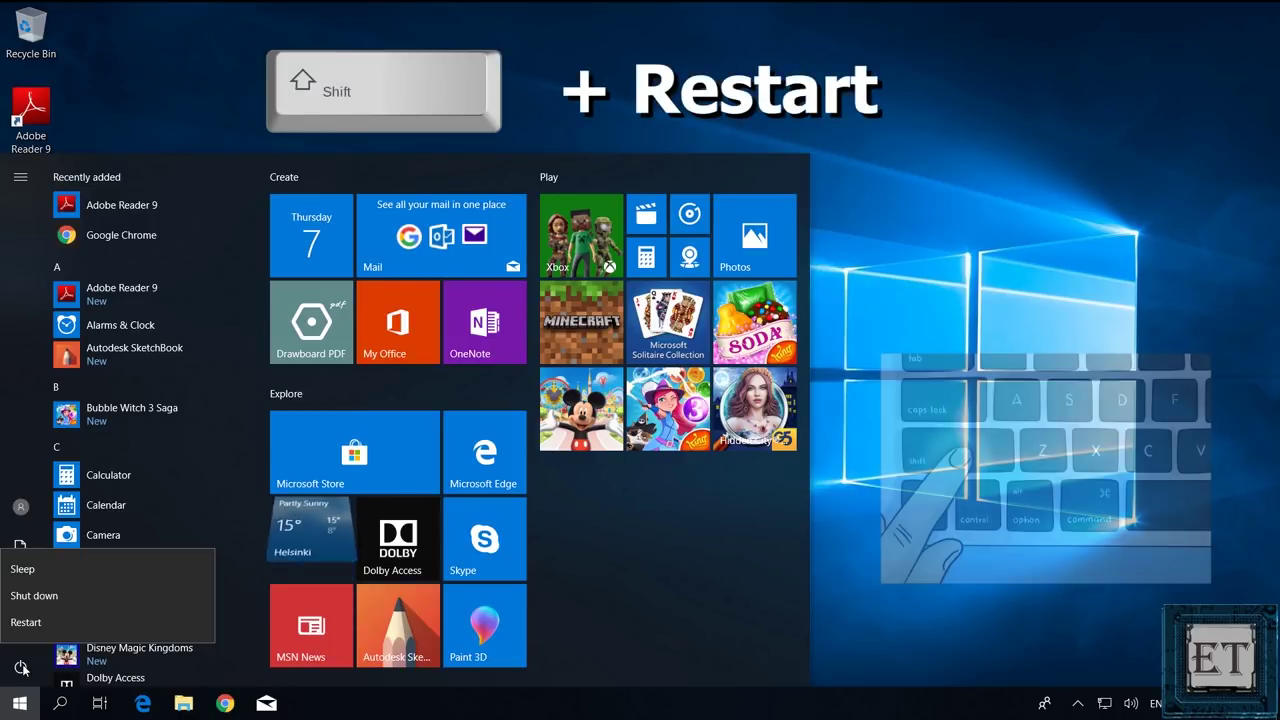
shift+click(27, 623)
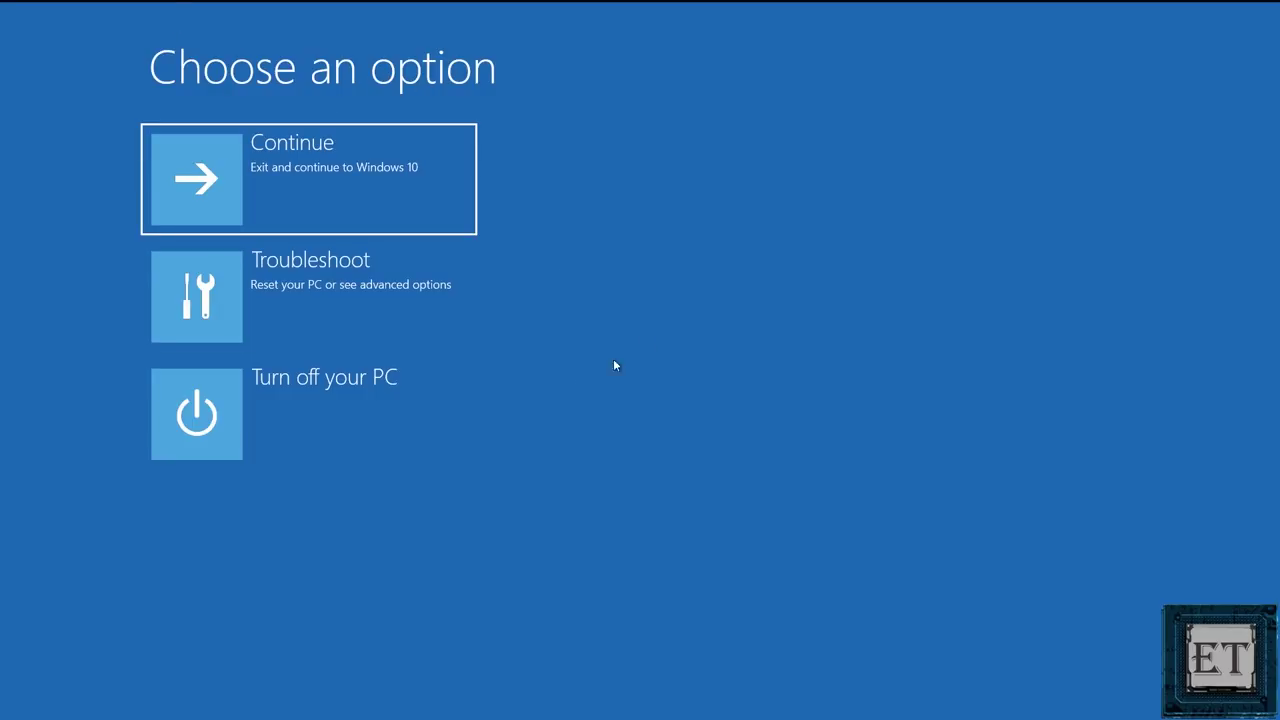
Go to Troubleshoot > Advanced options > Command Prompt, pick the account and begin entering its password.
click(297, 281)
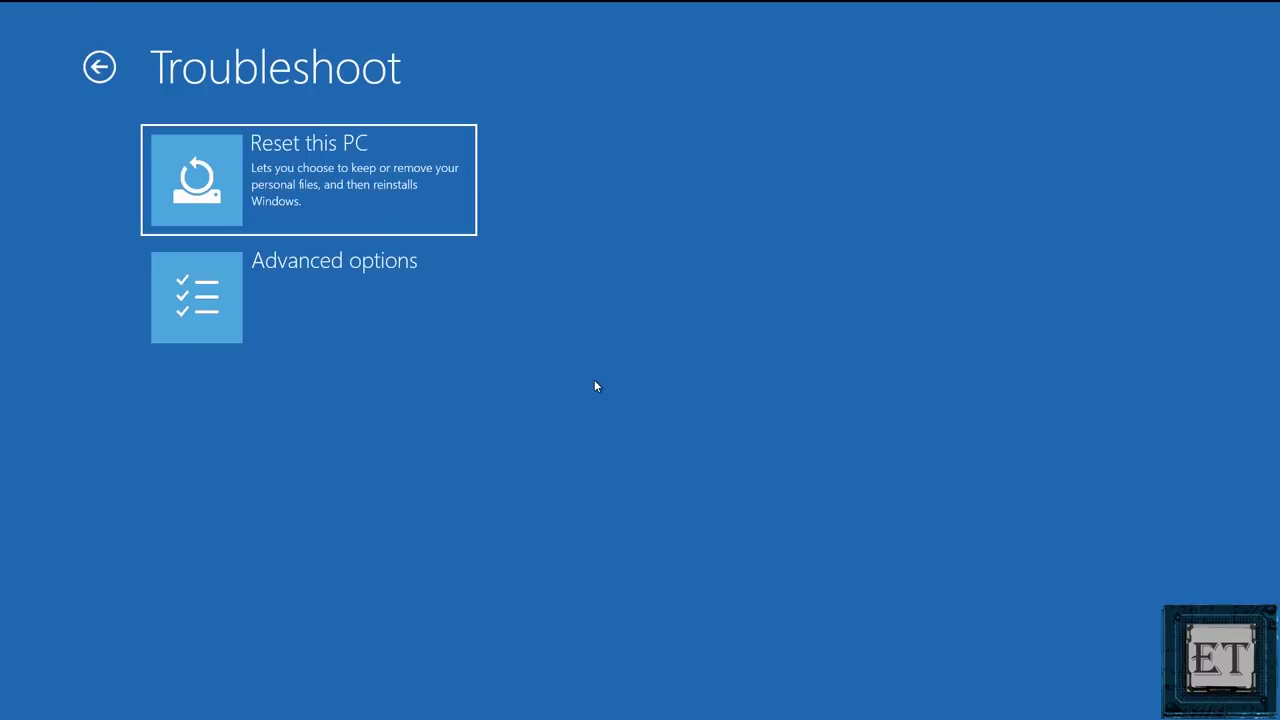
click(308, 318)
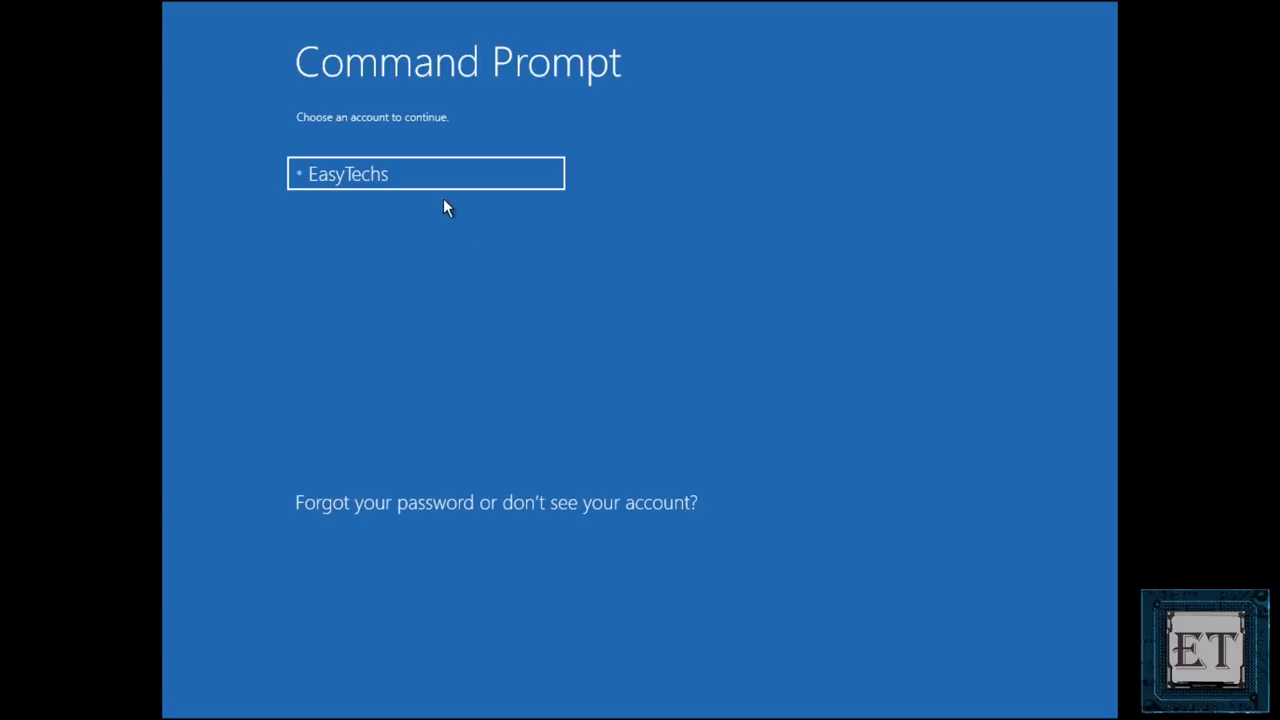
click(399, 177)
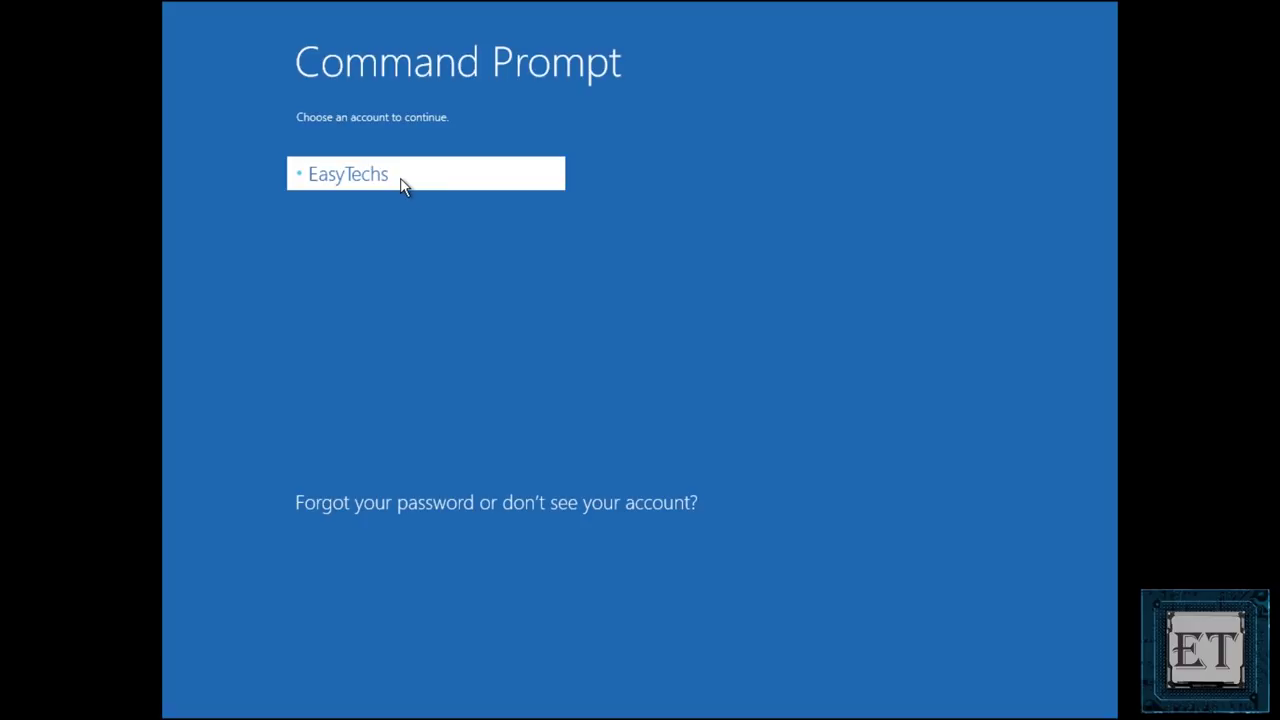
text(p)
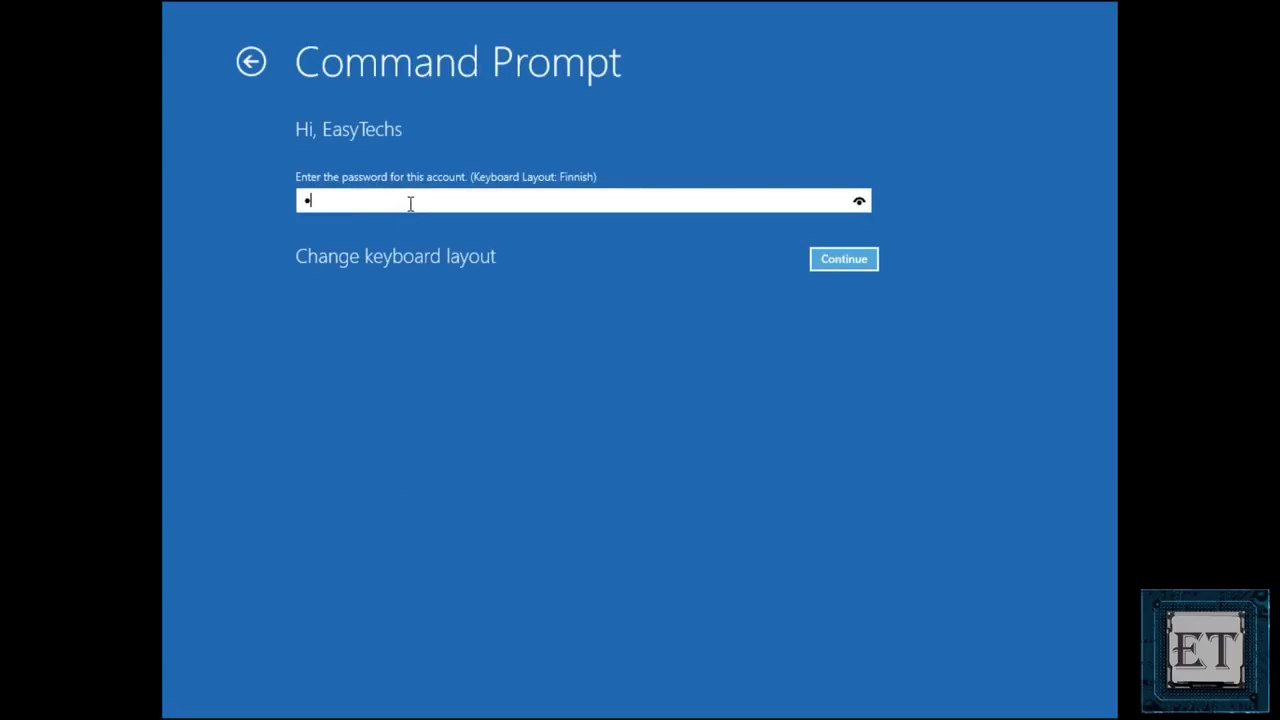
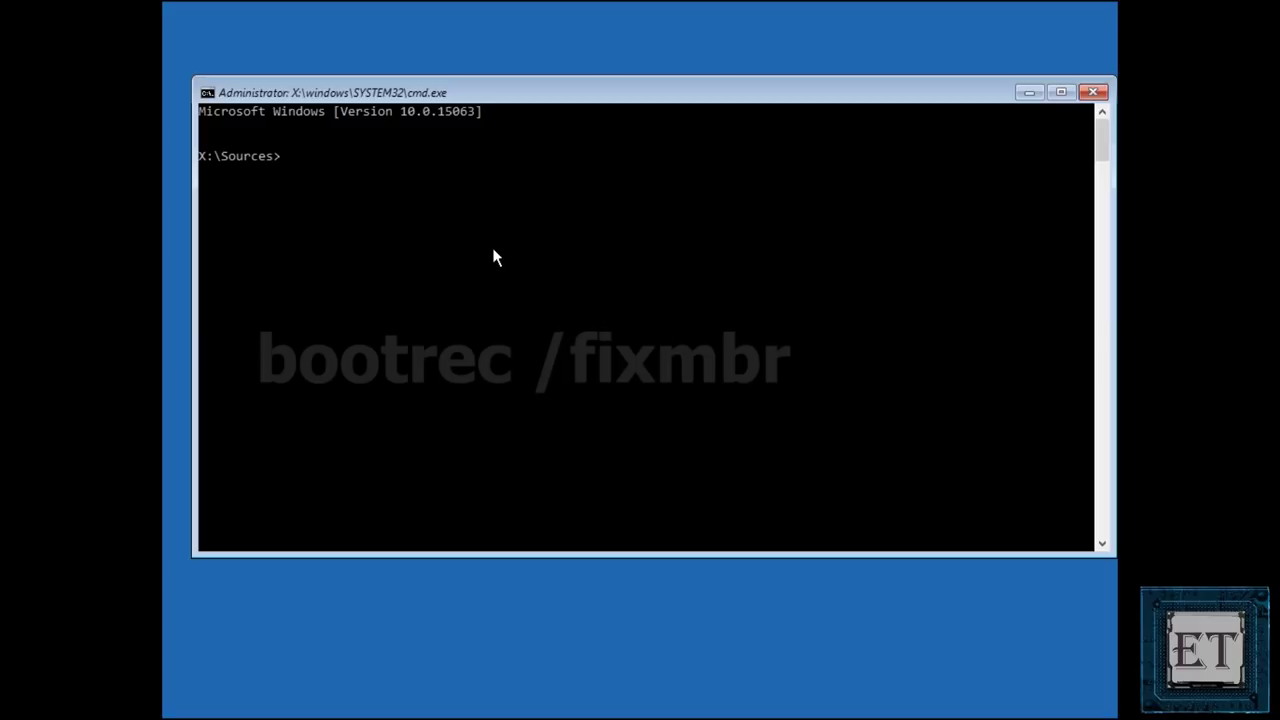
Run bootrec /fixmbr to repair the master boot record.
text(bootrec)
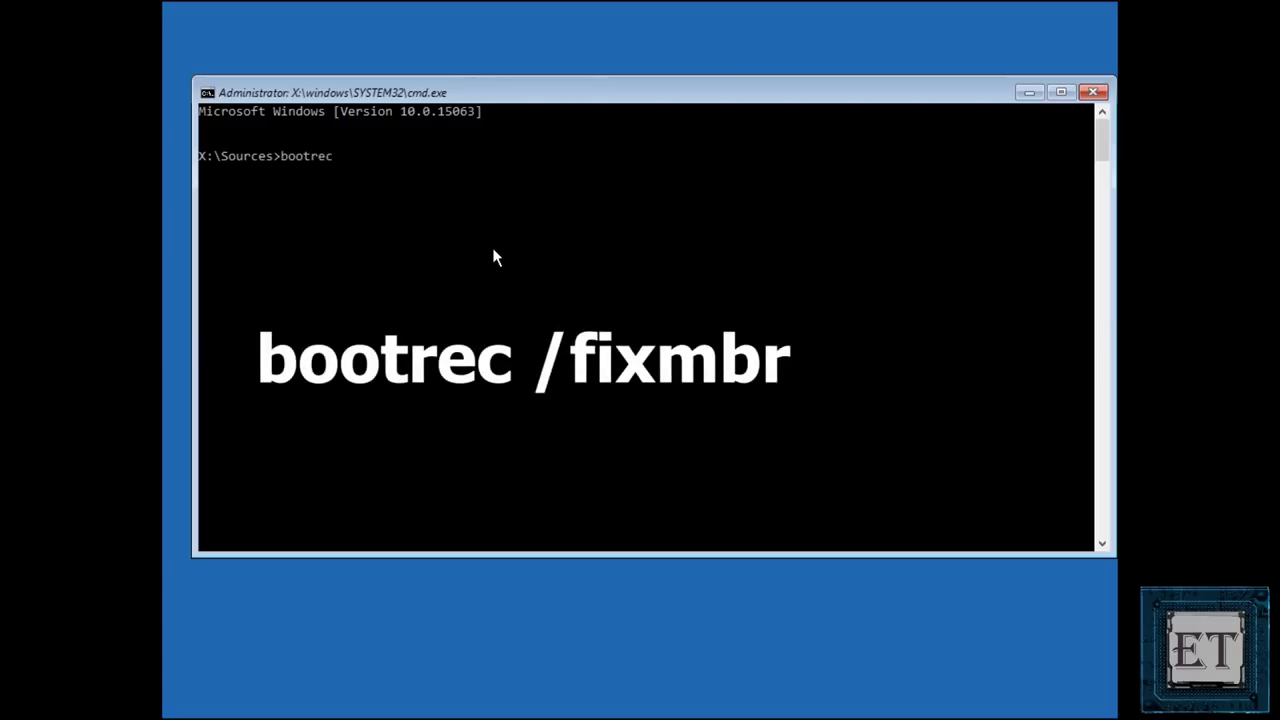
text( /fixmbr)
key(Return)
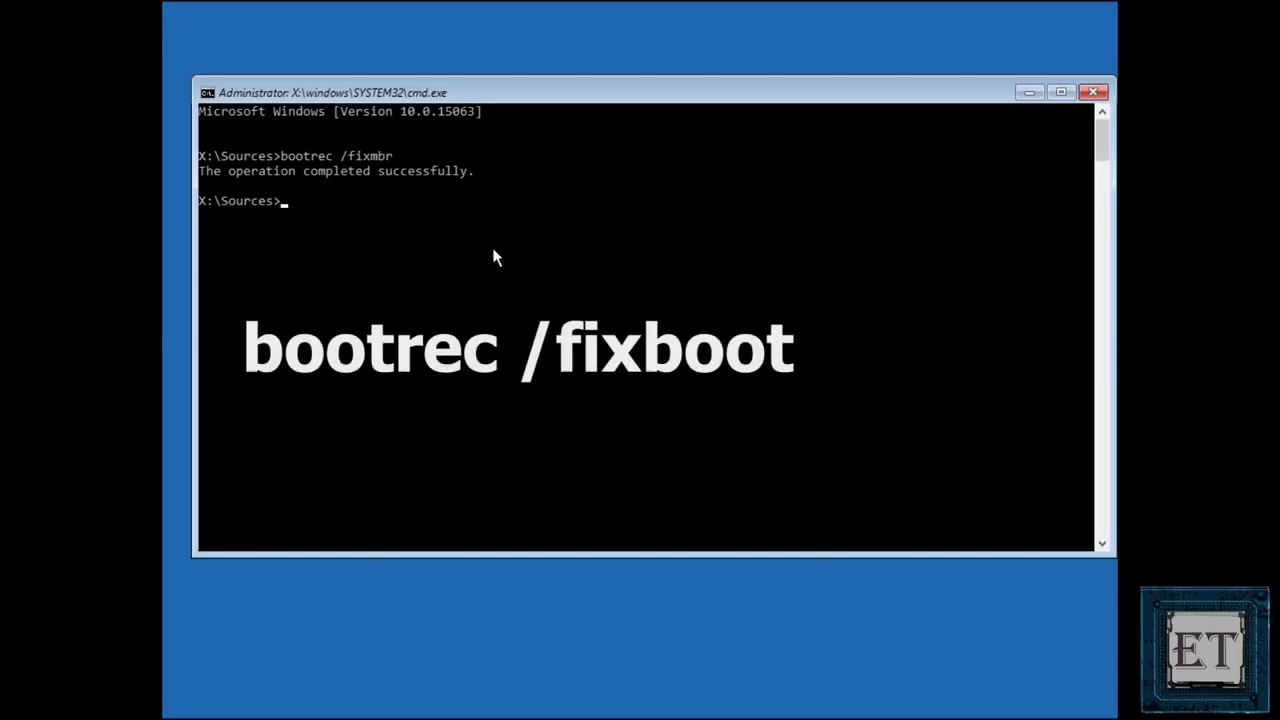
text(bootrec)
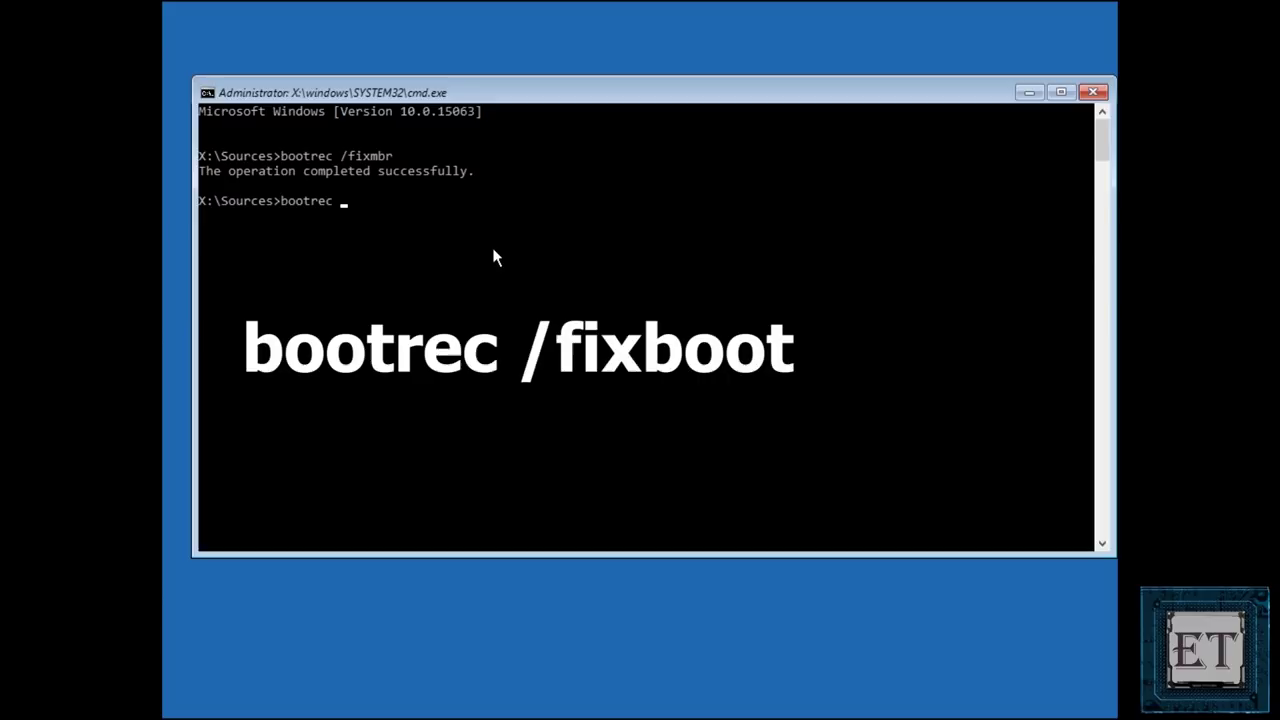
text( /fixboot)
Run bootrec /fixboot to write a new boot sector.
key(Return)
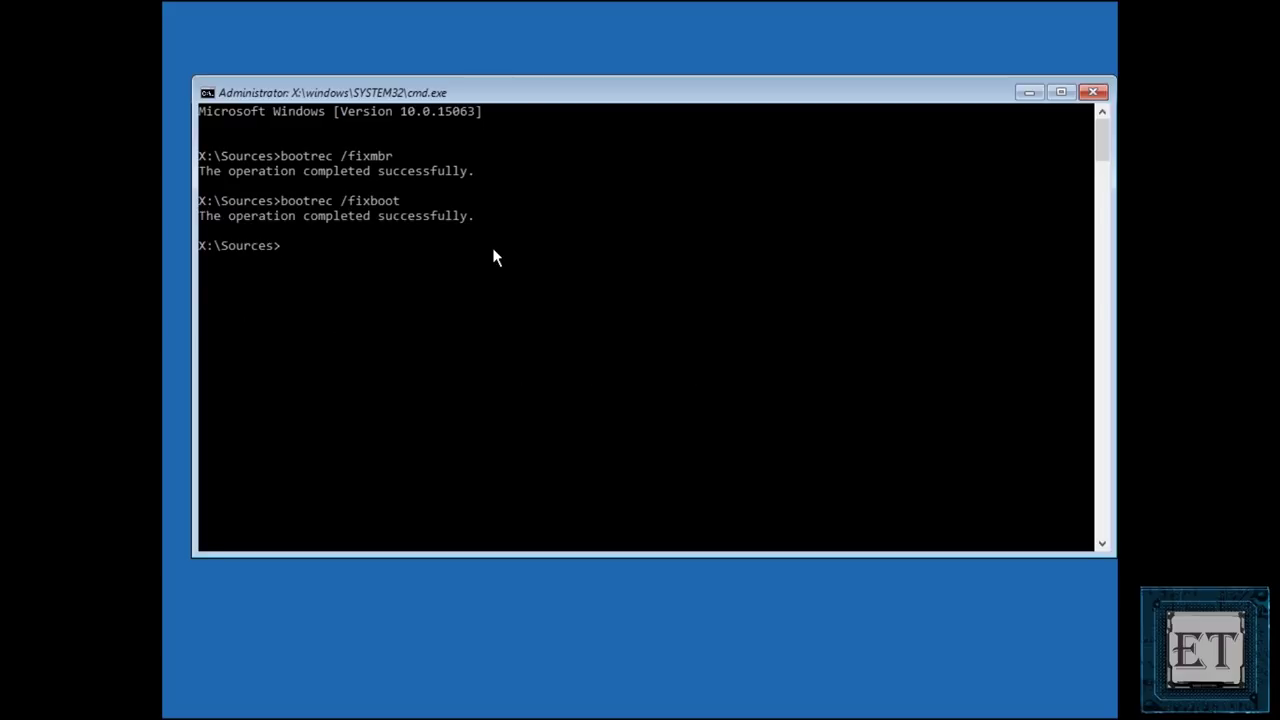
Run bootrec /scanos to scan the disks, finding the E:\Windows installation.
text(bo)
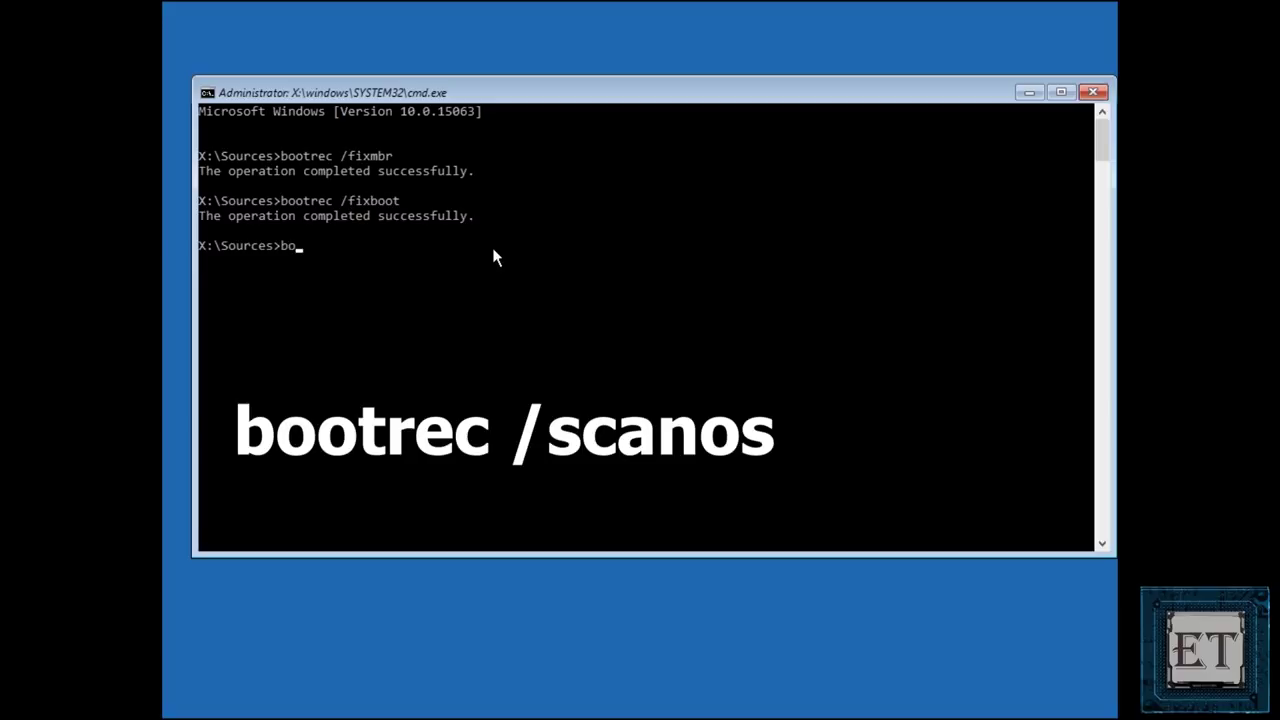
text(otrec /scanos)
key(Return)
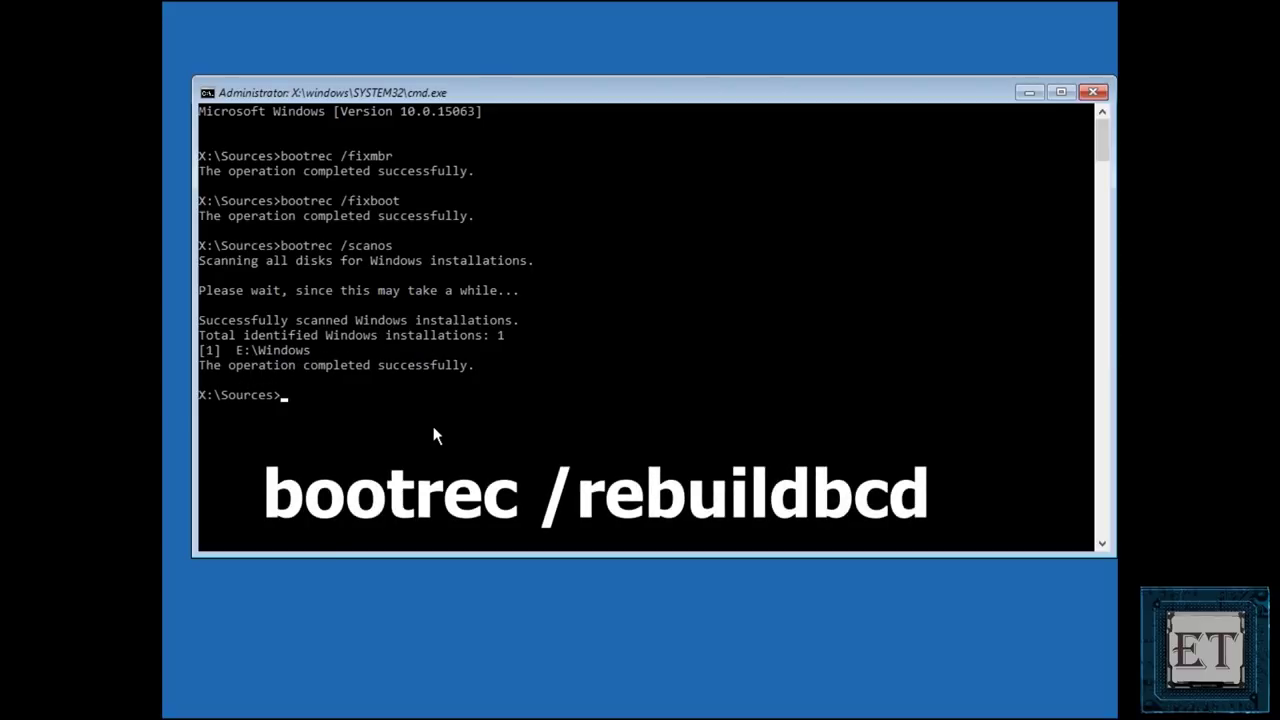
text(bootrec /)
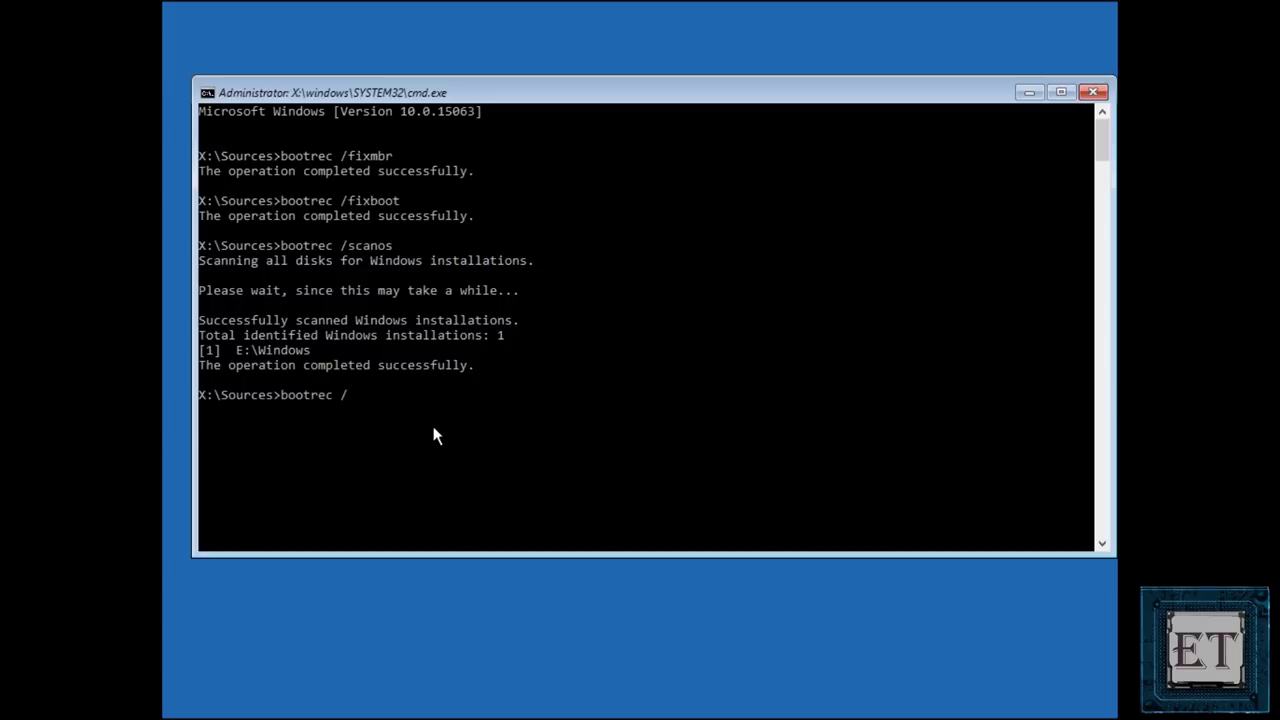
text(rebuildbcd)
Rebuild the boot configuration with bootrec /rebuildbcd, adding E:\Windows to the boot list.
key(Return)
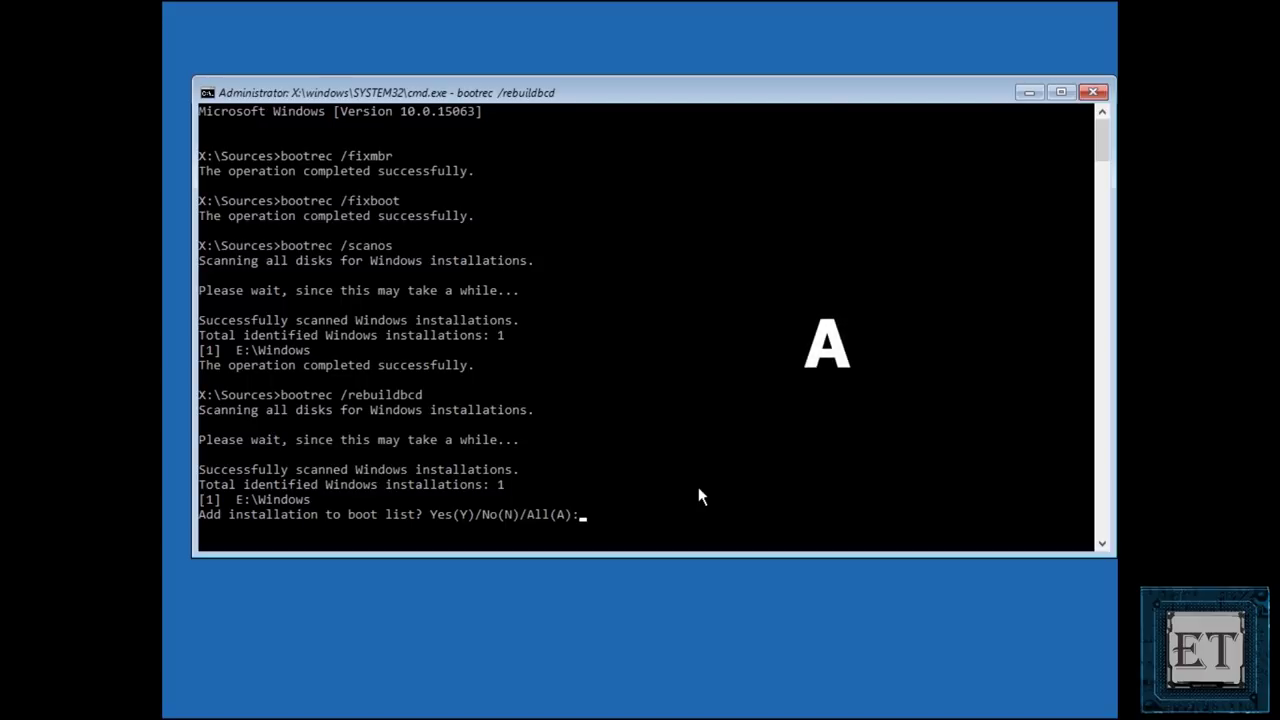
text(A)
key(Return)
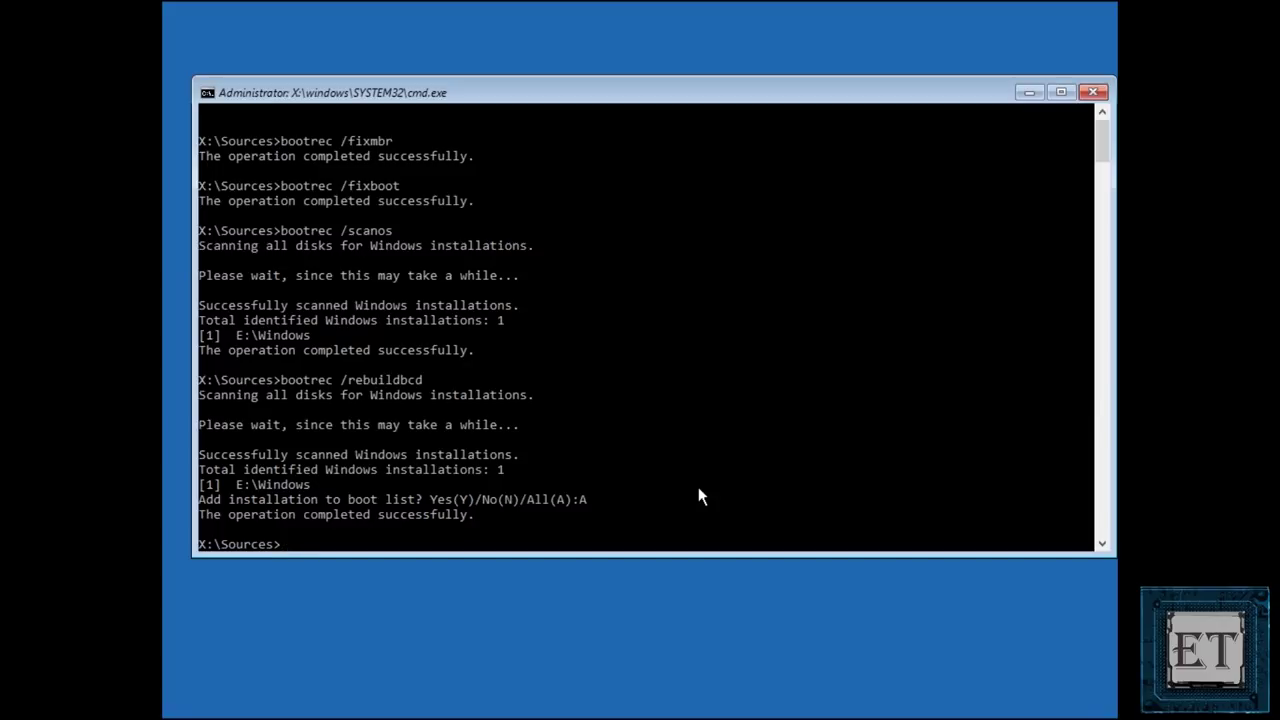
Exit the command prompt and continue to Windows 10.
text(exit)
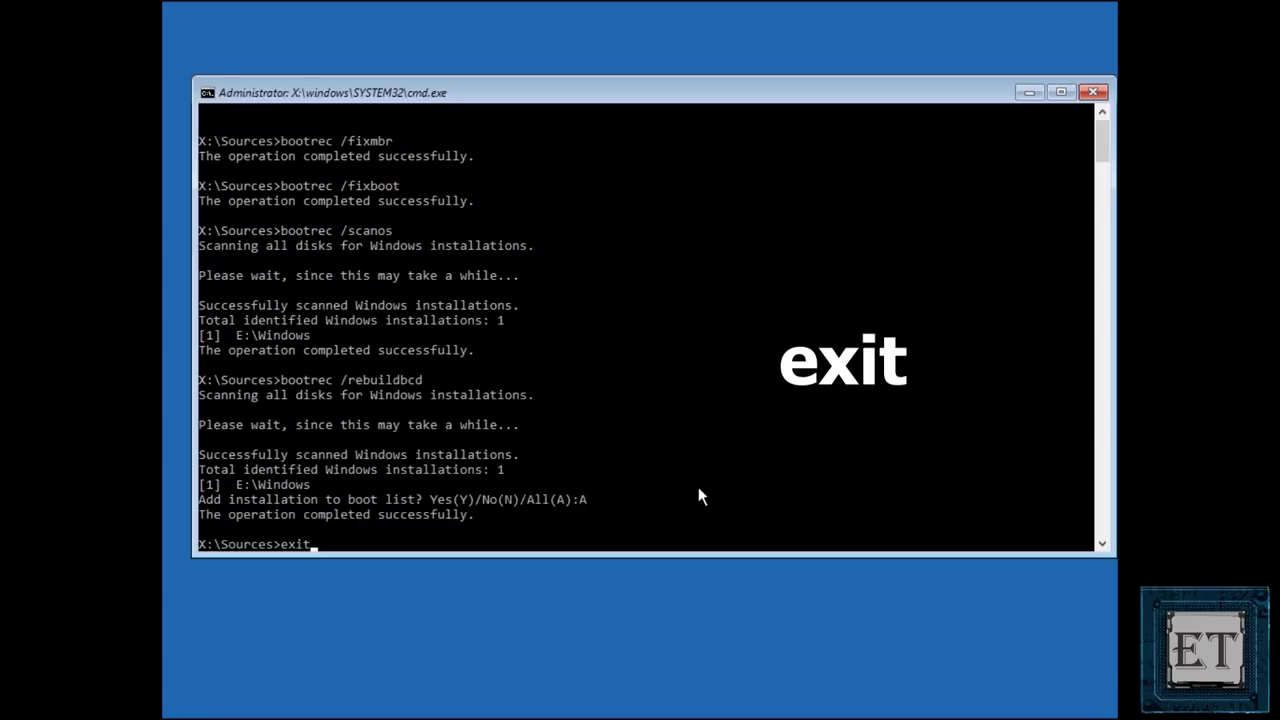
key(Return)
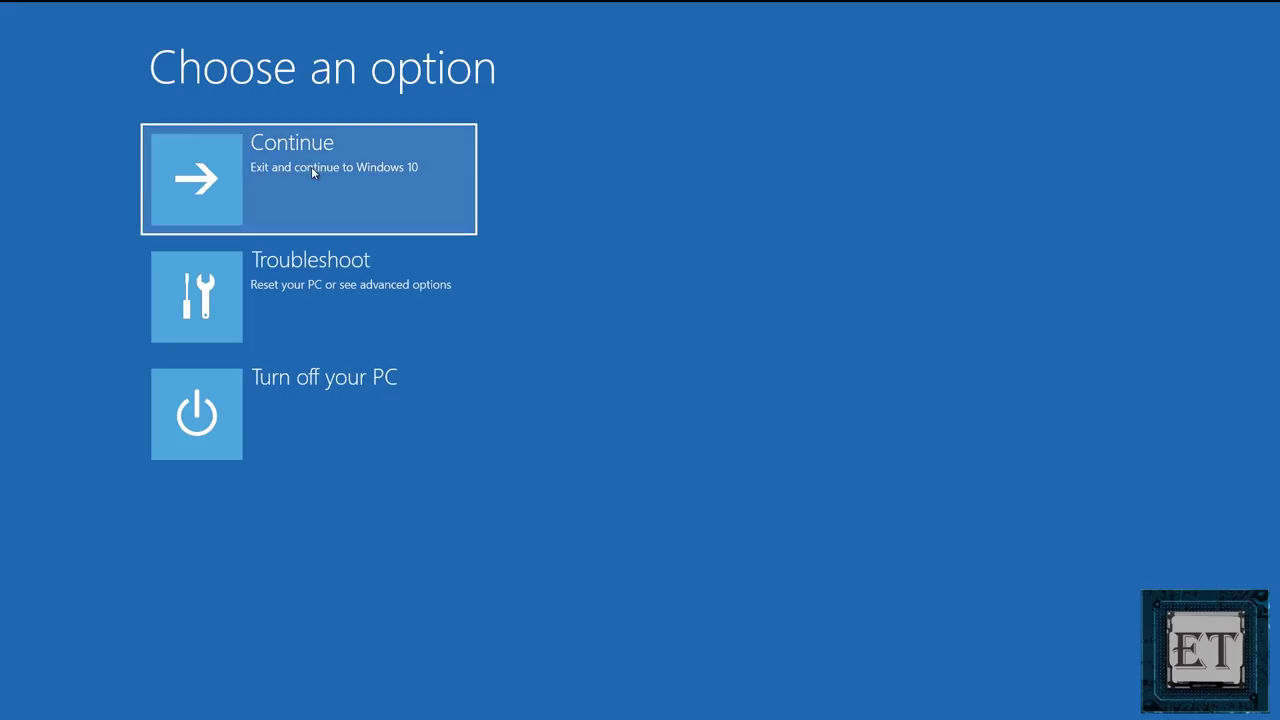
click(311, 166)
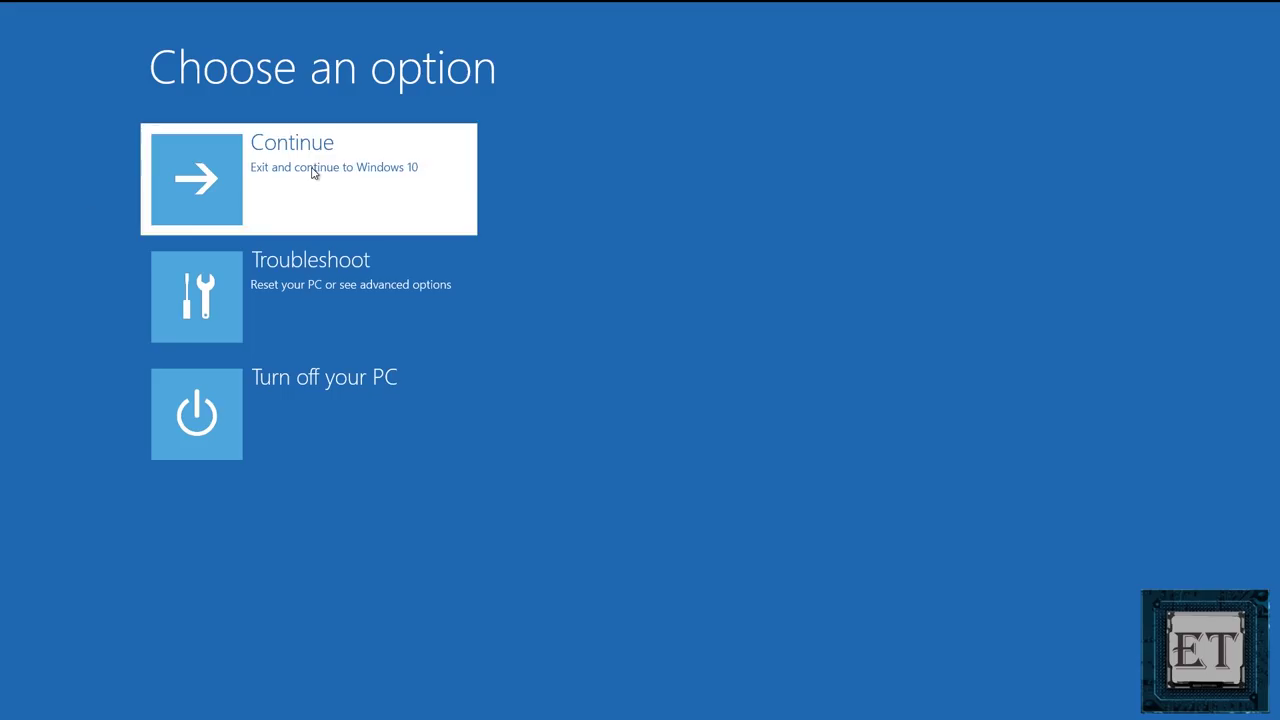